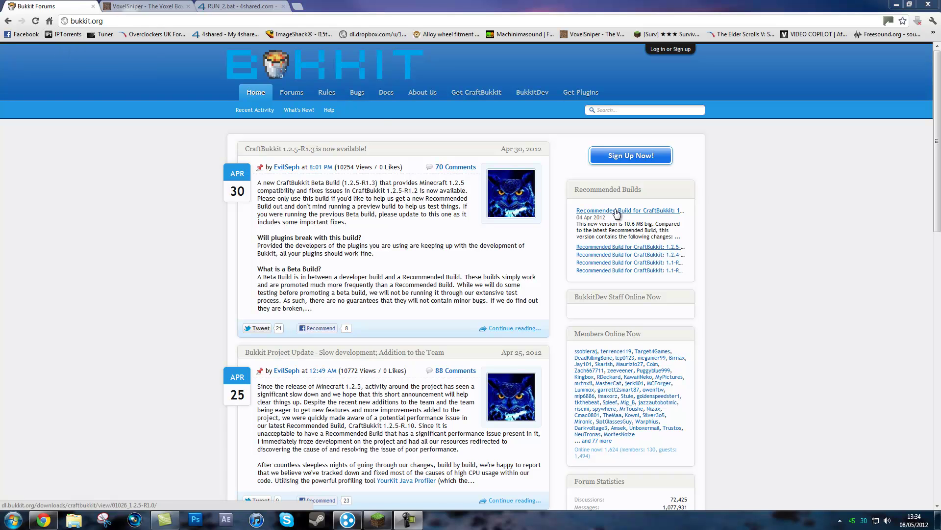
# Review the VoxelSniper wiki download page, the RUN_2 file page on 4shared and the Bukkit recommended builds.
pyautogui.click(143, 7)
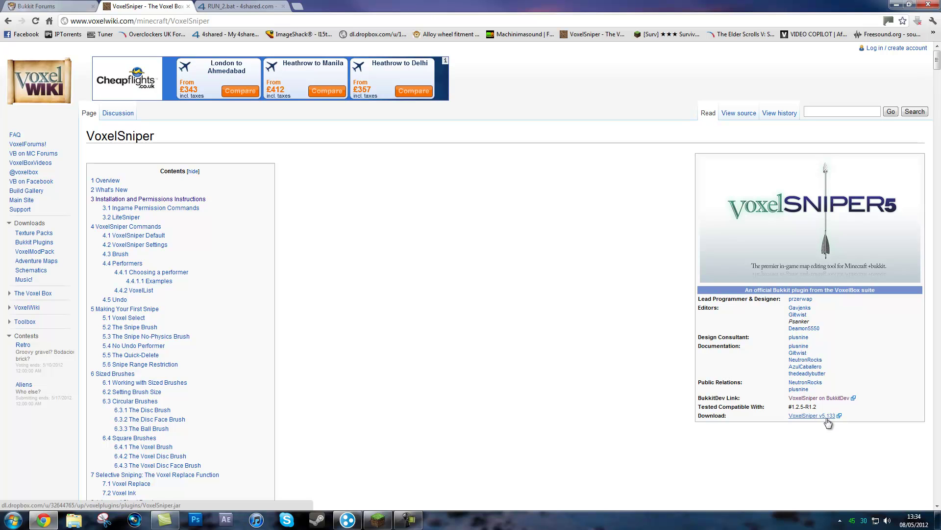
pyautogui.click(245, 7)
pyautogui.click(64, 22)
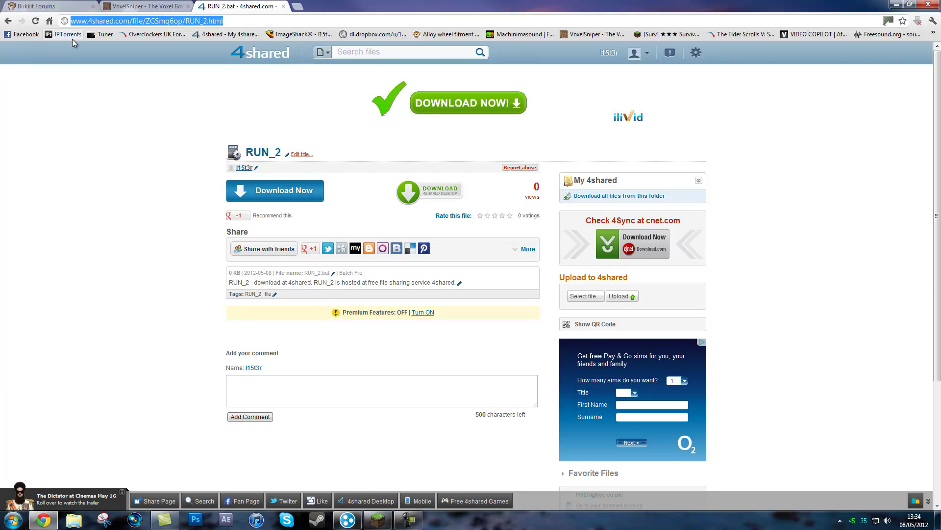
pyautogui.click(241, 138)
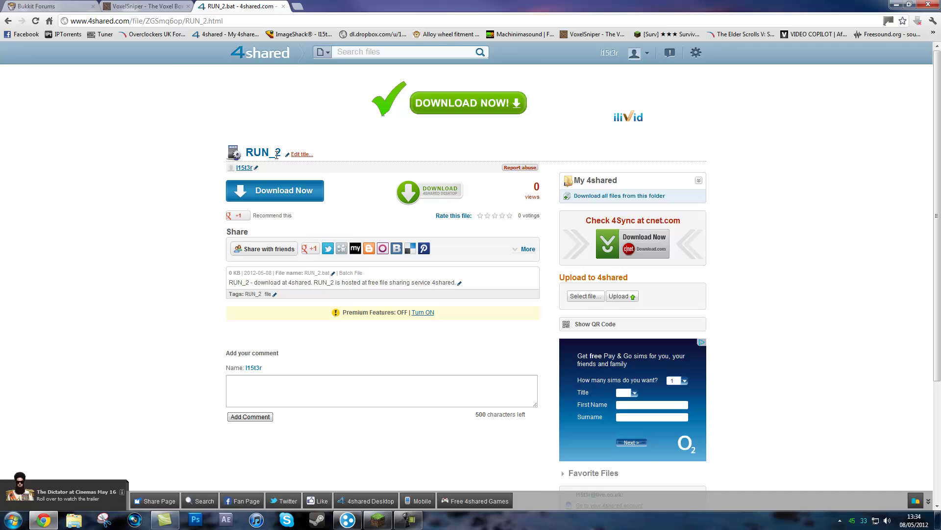
pyautogui.click(58, 7)
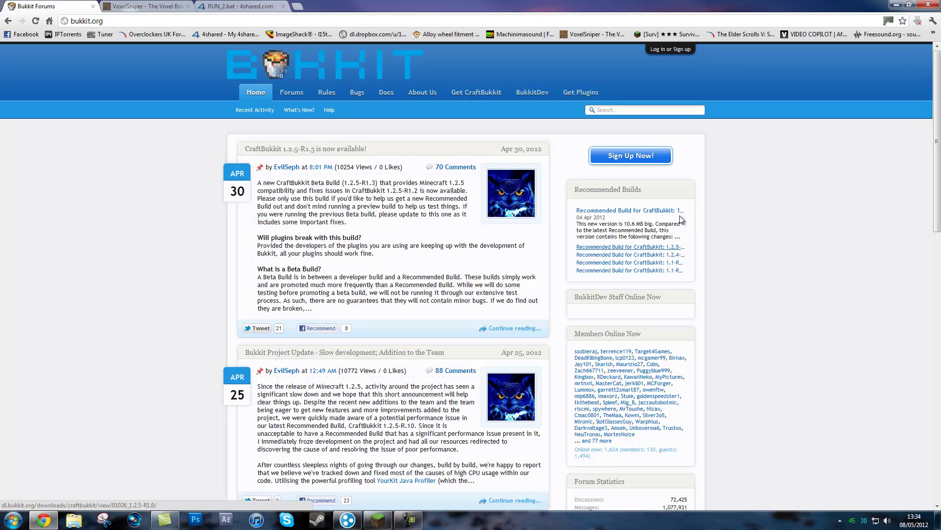
# Minimize the browser and create a new folder named Bukkit on the desktop.
pyautogui.click(904, 5)
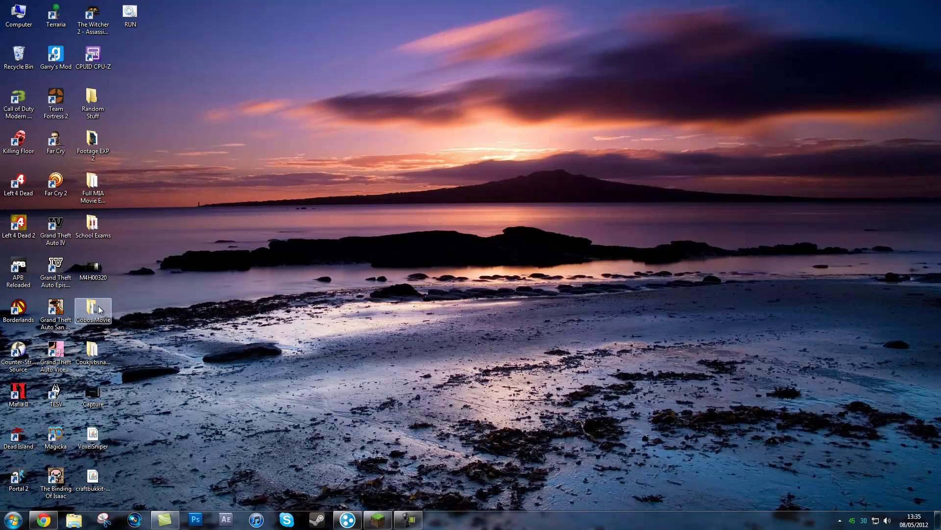
pyautogui.rightClick(306, 298)
pyautogui.moveTo(338, 411)
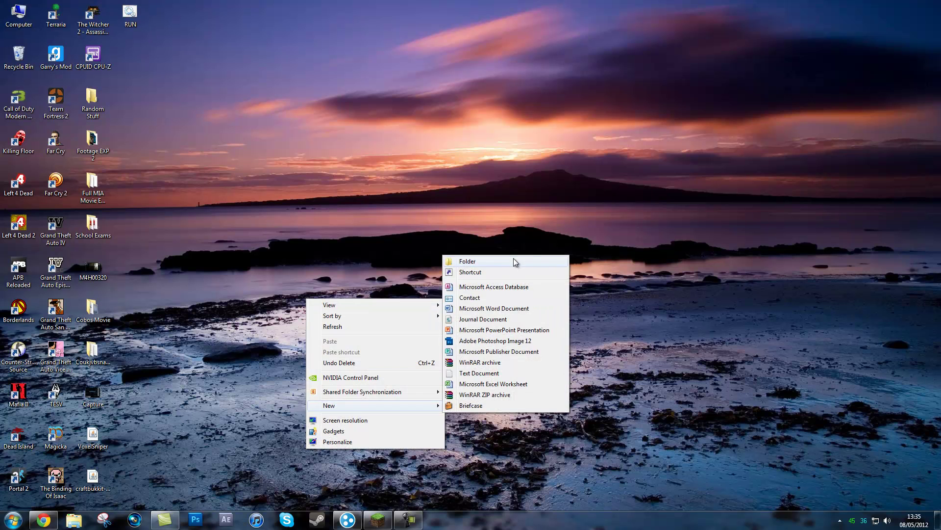
pyautogui.click(502, 261)
pyautogui.write('Bukkit')
pyautogui.press('Return')
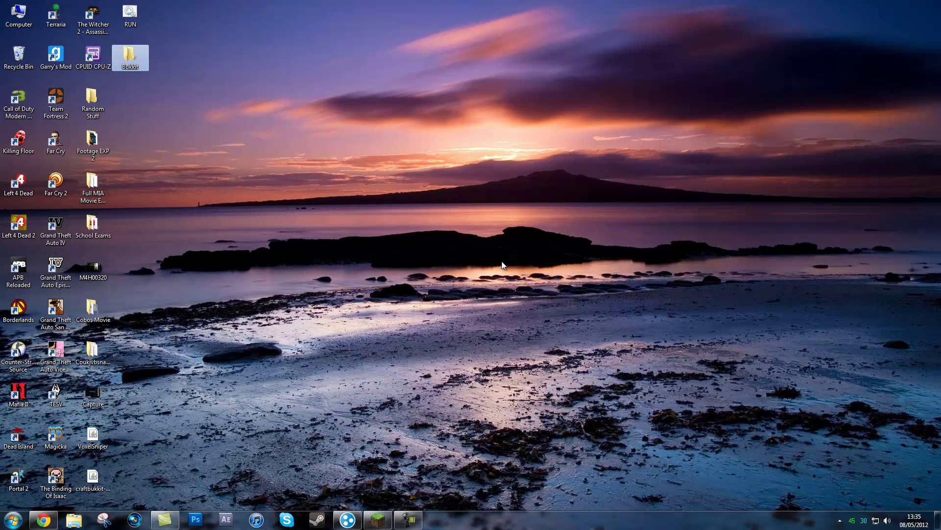
# Move the RUN, VoxelSniper and craftbukkit files from the desktop into the Bukkit folder and open that folder.
pyautogui.click(142, 24)
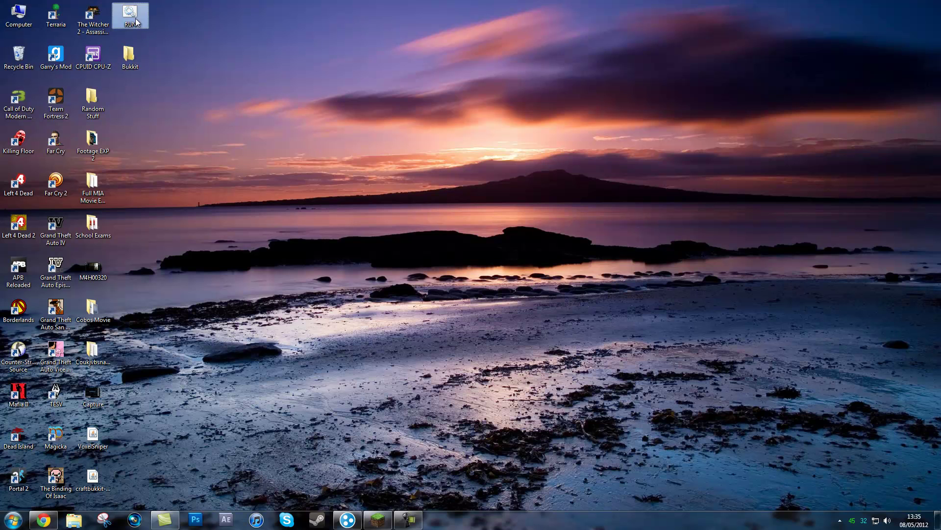
pyautogui.moveTo(122, 460); pyautogui.dragTo(130, 55)
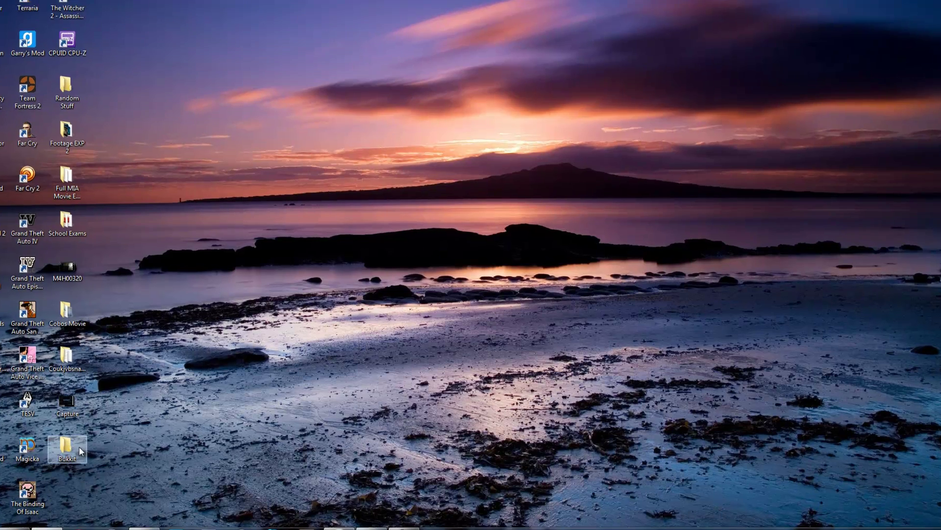
pyautogui.doubleClick(95, 440)
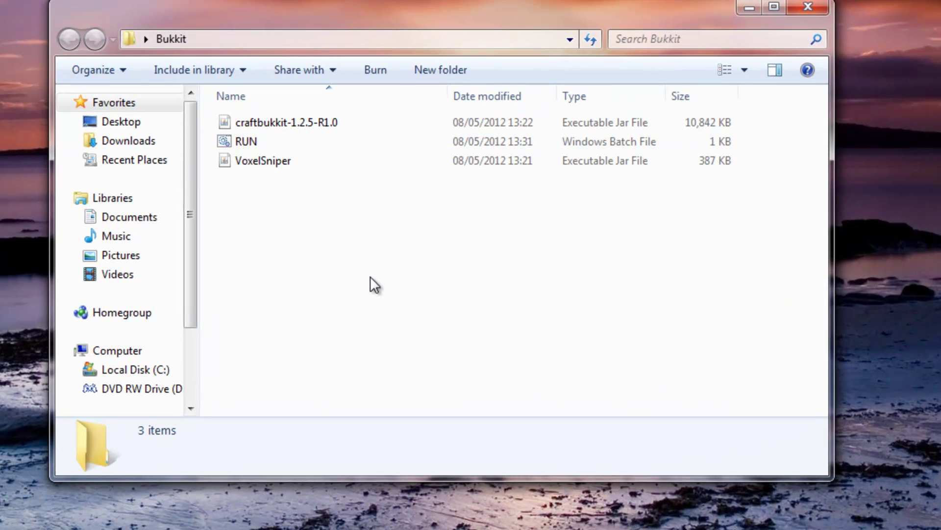
# Run the RUN batch file to start the server and look through the files generated in the Bukkit folder.
pyautogui.doubleClick(247, 142)
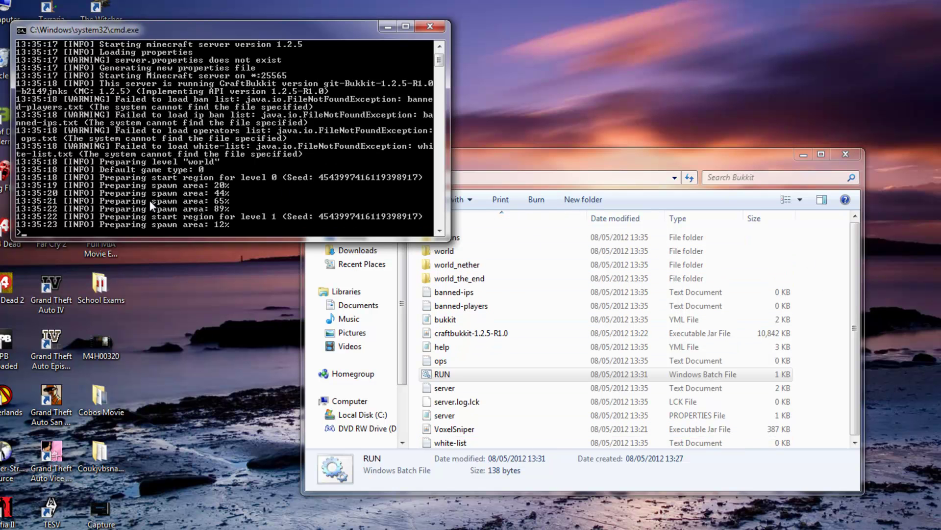
pyautogui.click(552, 154)
pyautogui.moveTo(855, 326); pyautogui.dragTo(855, 328)
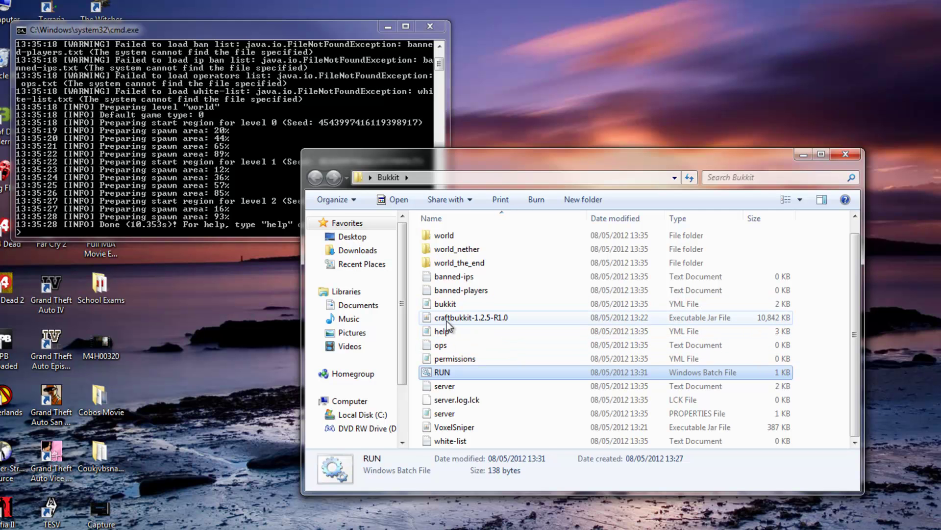
pyautogui.moveTo(472, 319)
pyautogui.rightClick(461, 317)
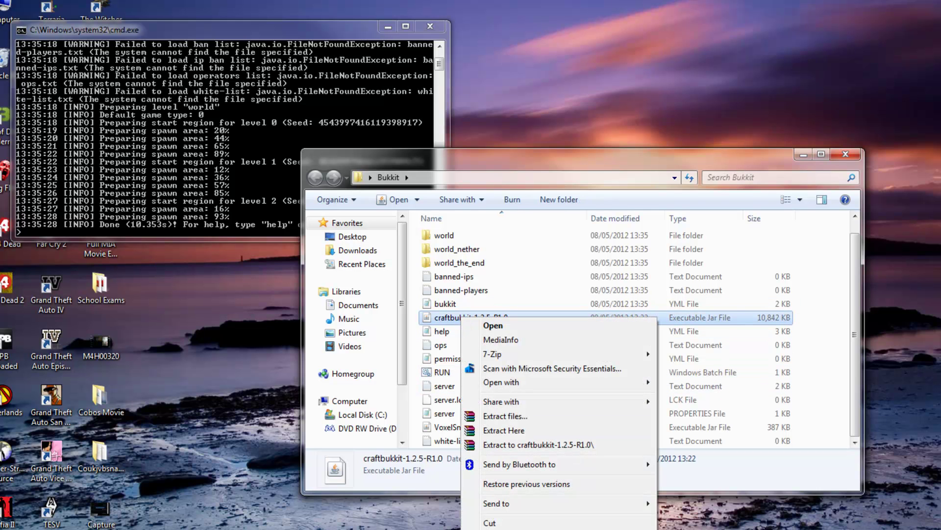
pyautogui.press('m')
pyautogui.rightClick(455, 317)
pyautogui.press('Escape')
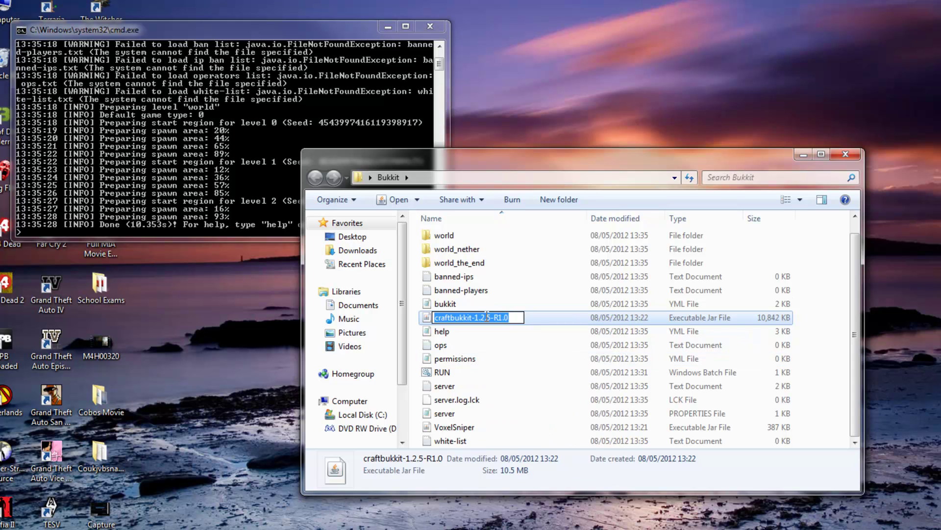
pyautogui.click(744, 358)
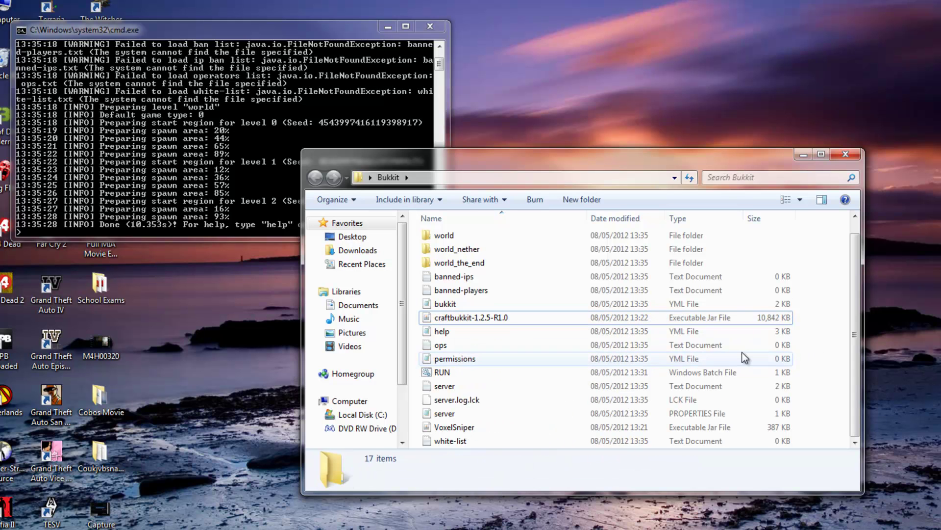
# Open the RUN batch file for editing, check the craftbukkit-1.2.5-R1.0 jar name in its last line, and save and close the file.
pyautogui.rightClick(445, 372)
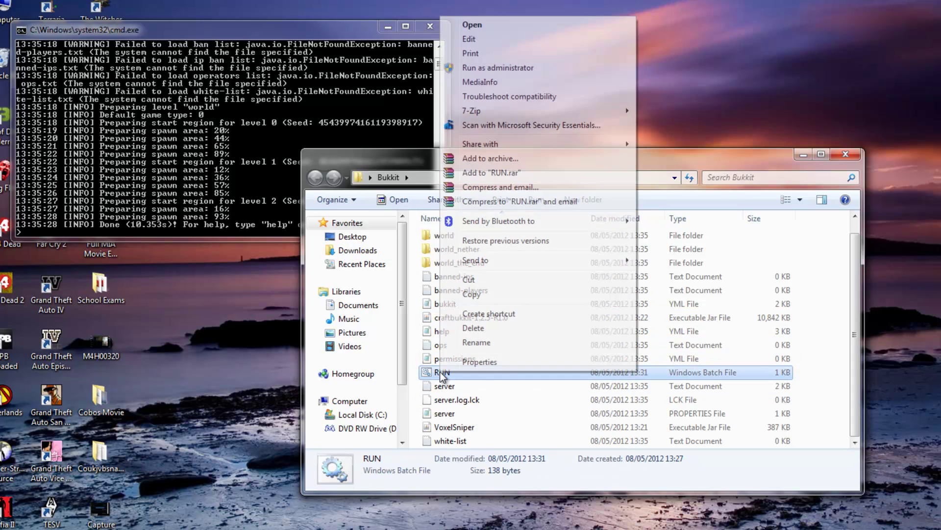
pyautogui.click(475, 41)
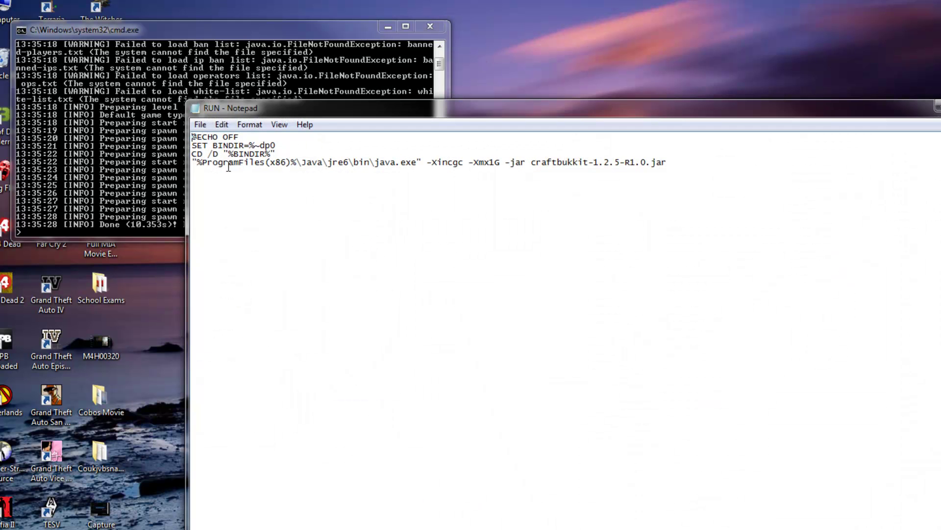
pyautogui.moveTo(531, 162); pyautogui.dragTo(650, 165)
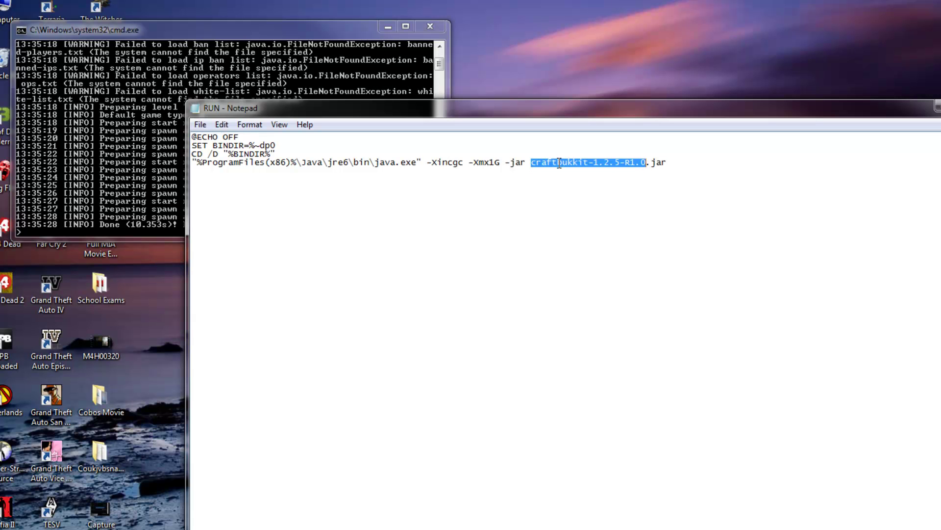
pyautogui.click(657, 179)
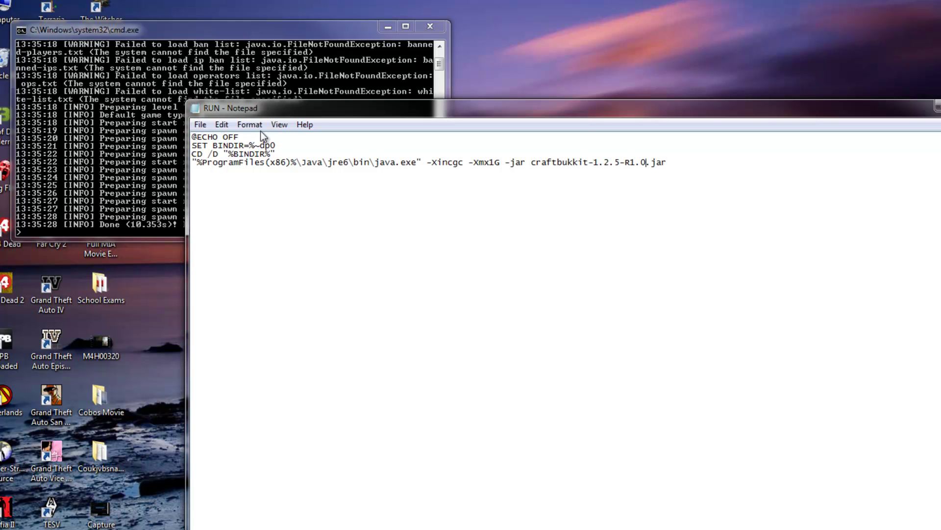
pyautogui.click(199, 126)
pyautogui.click(221, 168)
pyautogui.hotkey('alt', 'F4')
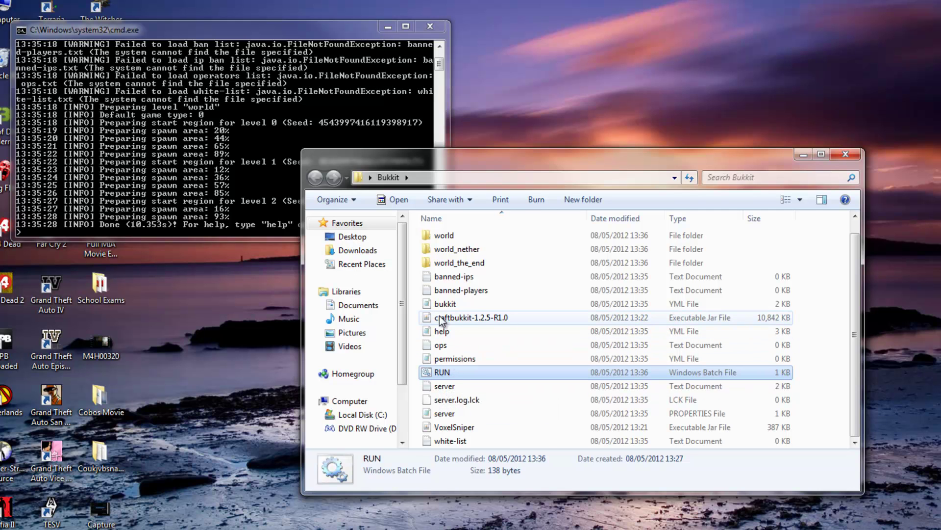
# Shut down the running server by entering the stop command in its console.
pyautogui.click(130, 99)
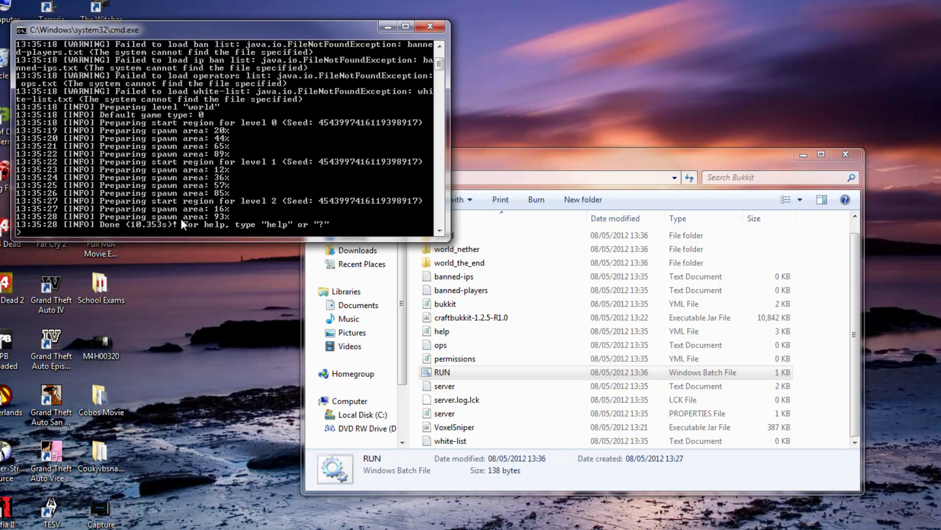
pyautogui.write('stop')
pyautogui.press('Return')
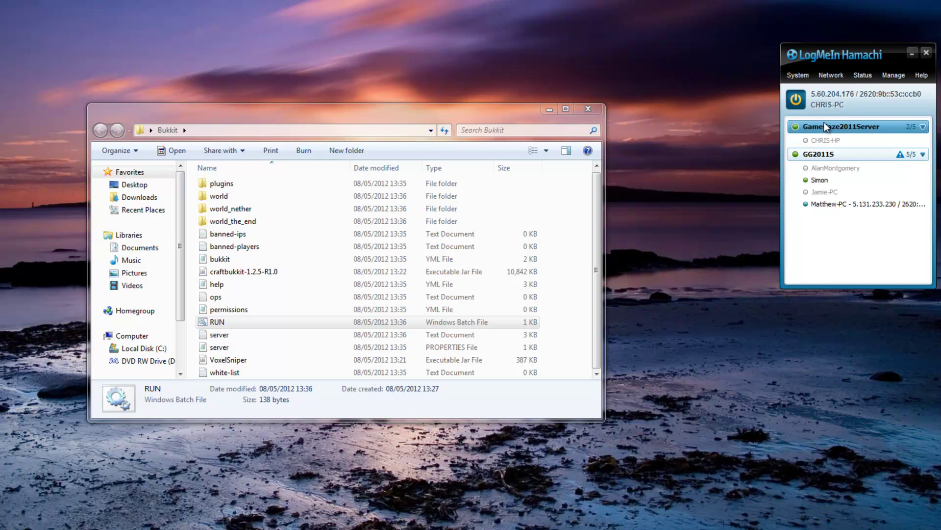
pyautogui.click(830, 77)
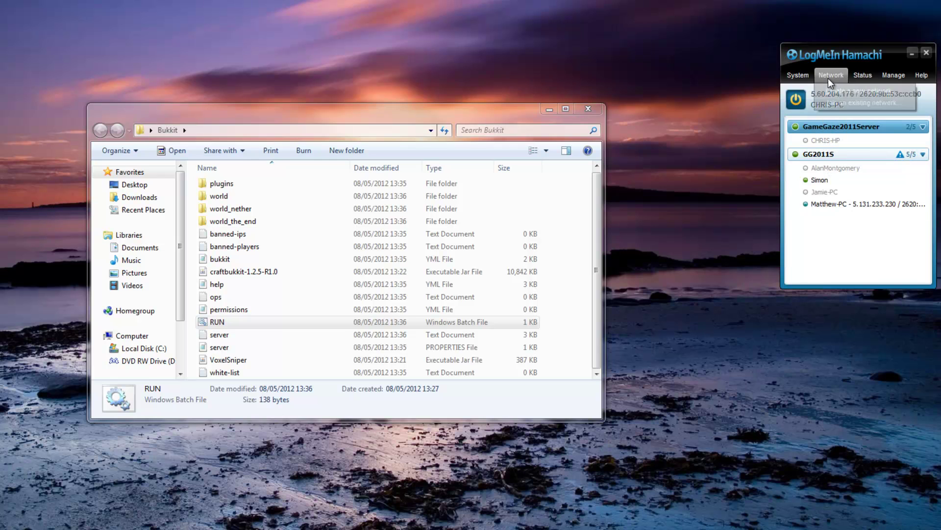
pyautogui.click(852, 236)
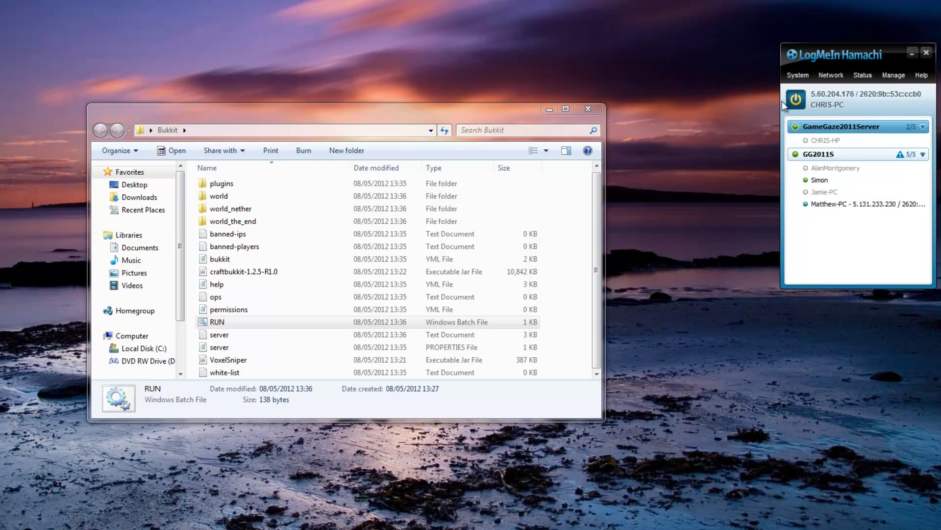
pyautogui.click(827, 96)
pyautogui.click(824, 96)
# Open the server PROPERTIES file and set server-ip to the computer's IPv4 address copied from LogMeIn Hamachi.
pyautogui.doubleClick(214, 347)
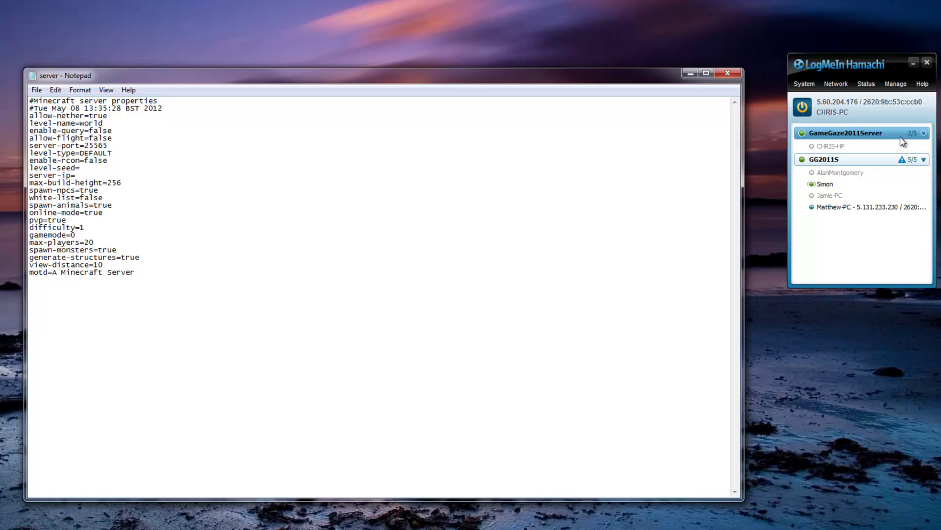
pyautogui.click(834, 102)
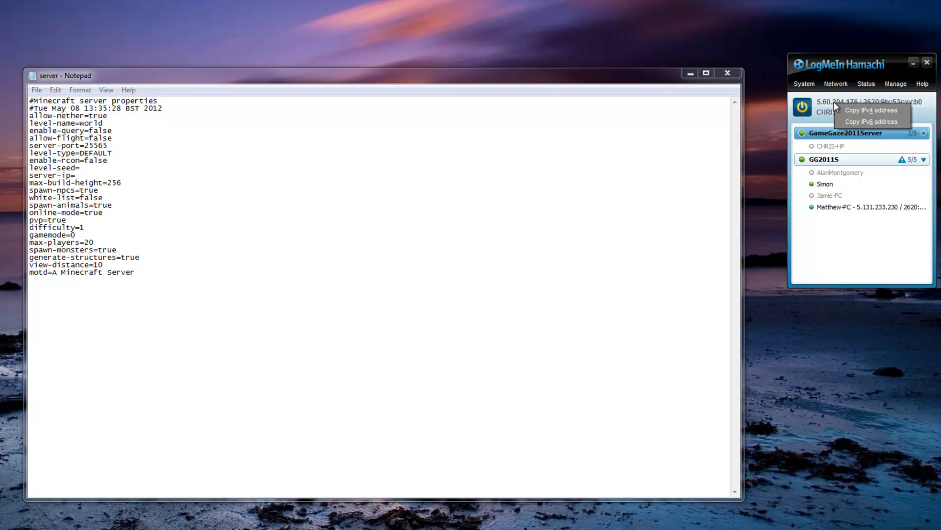
pyautogui.click(884, 111)
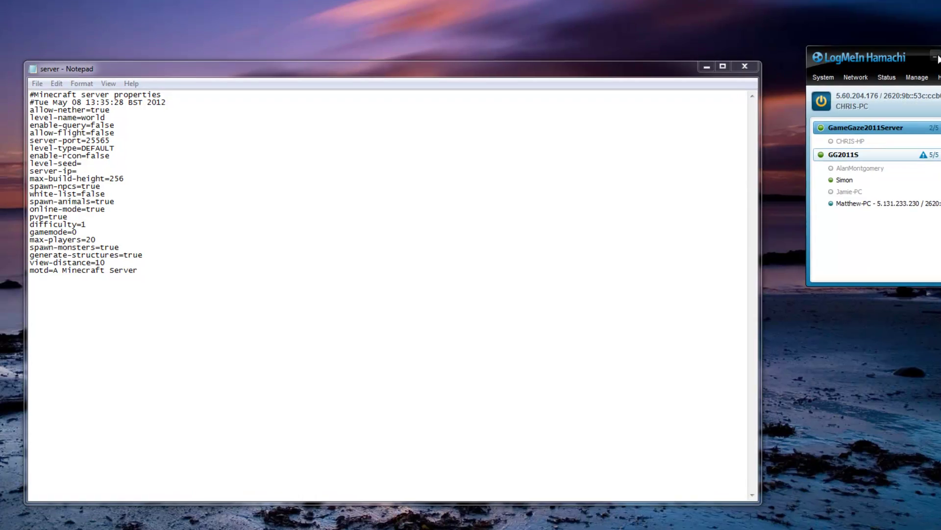
pyautogui.click(927, 62)
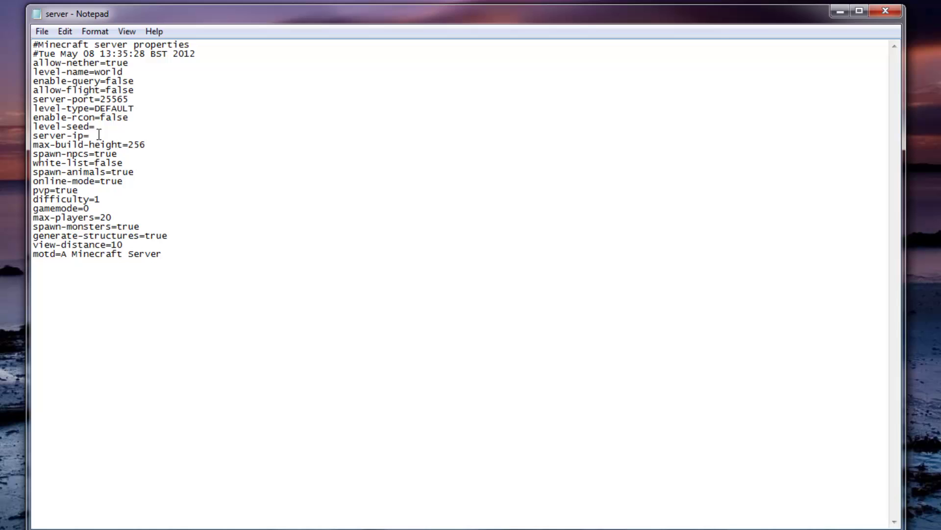
pyautogui.hotkey('ctrl', 'v')
# Look over the motd, view-distance, difficulty, pvp and online-mode settings in the server properties.
pyautogui.moveTo(197, 255); pyautogui.dragTo(60, 255)
pyautogui.click(127, 244)
pyautogui.click(101, 200)
pyautogui.click(78, 192)
pyautogui.moveTo(133, 182); pyautogui.dragTo(100, 182)
pyautogui.click(198, 187)
# Save the server properties file and close it.
pyautogui.click(37, 32)
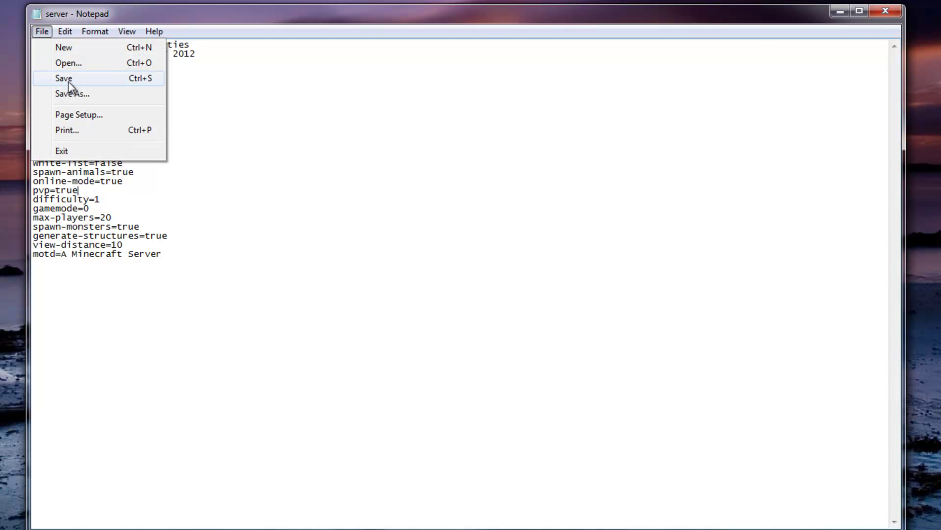
pyautogui.click(71, 79)
pyautogui.click(886, 10)
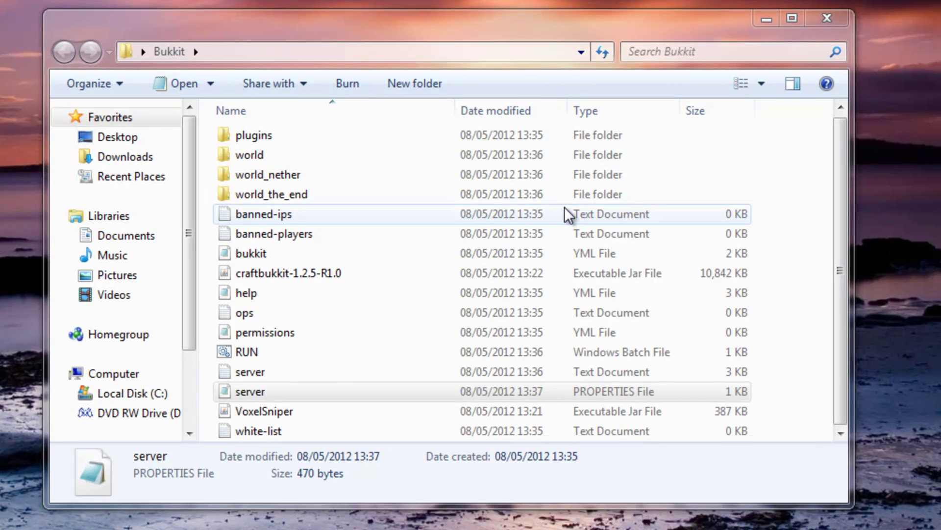
pyautogui.click(786, 318)
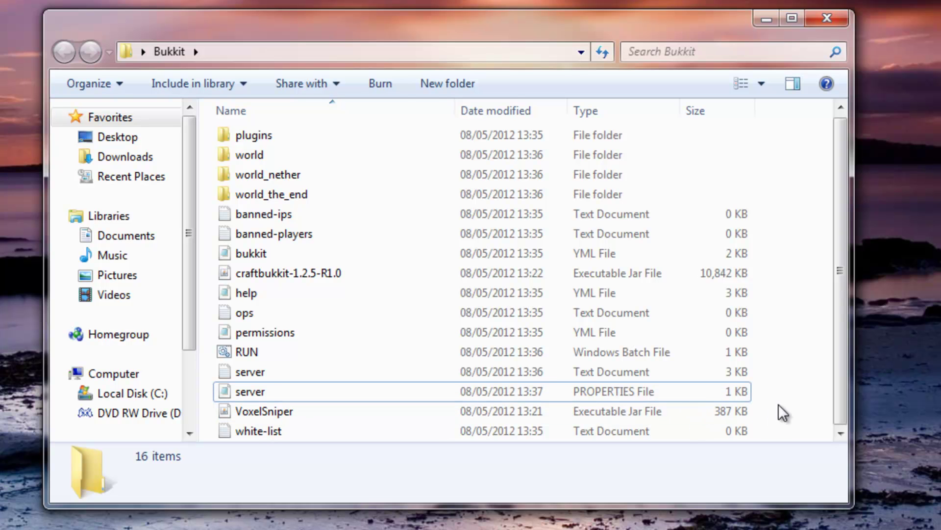
pyautogui.doubleClick(253, 415)
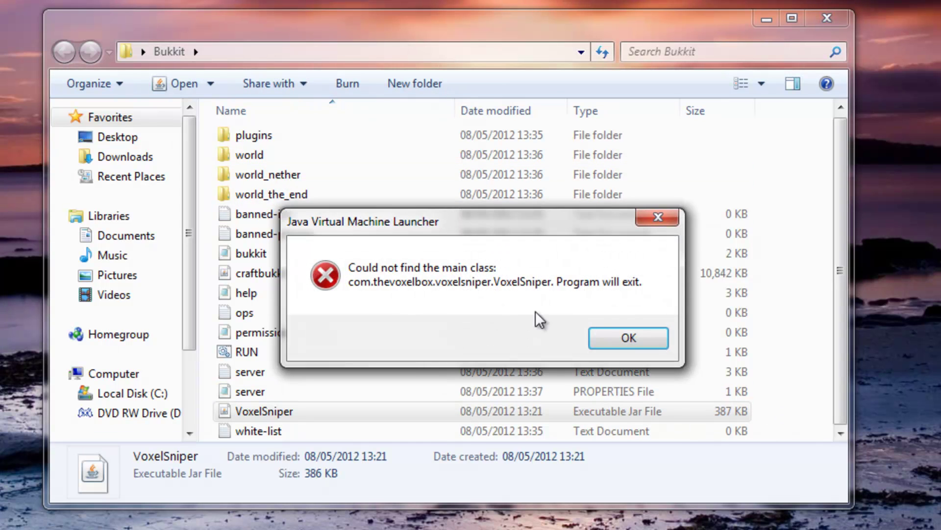
pyautogui.click(622, 337)
pyautogui.click(253, 412)
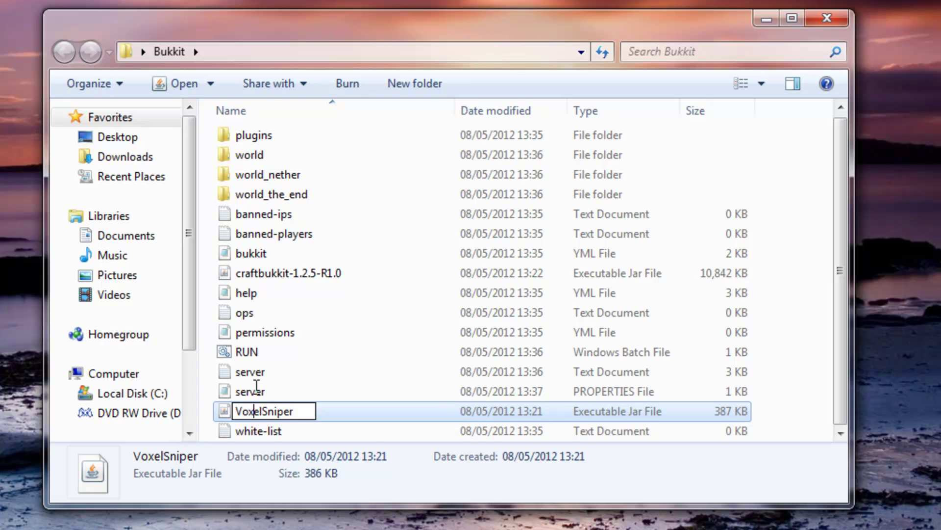
pyautogui.click(740, 412)
# Move the VoxelSniper jar file into the plugins folder inside the Bukkit folder.
pyautogui.click(244, 413)
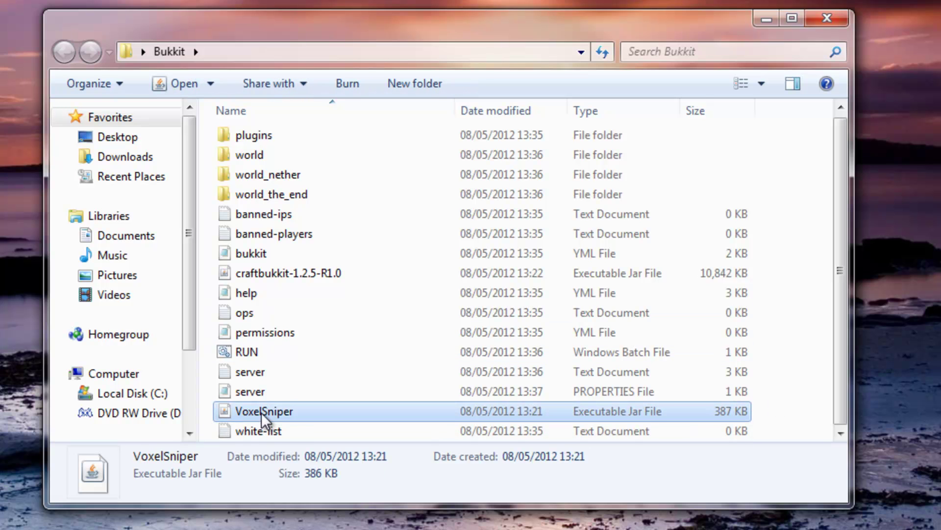
pyautogui.moveTo(261, 413); pyautogui.dragTo(254, 137)
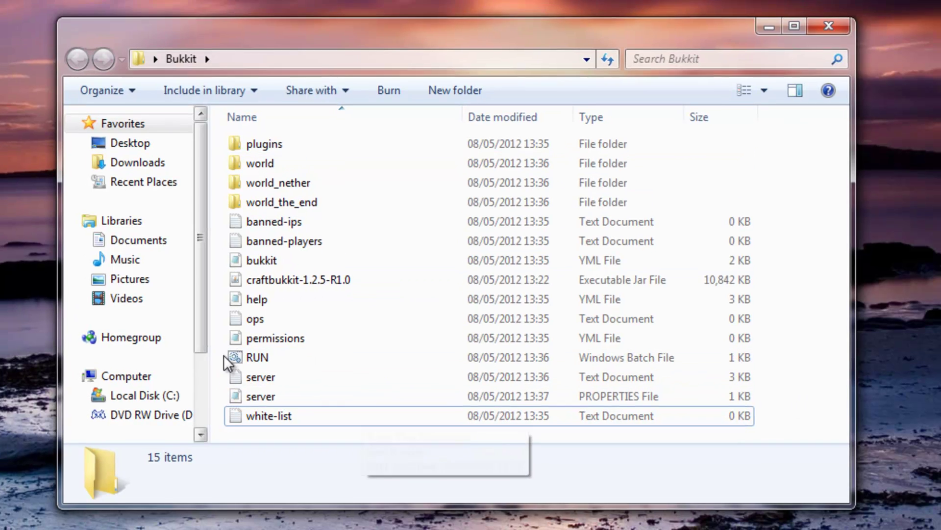
# Run the RUN batch file to start the server, review VoxelSniper's startup messages, and stop the server with the stop command.
pyautogui.doubleClick(228, 356)
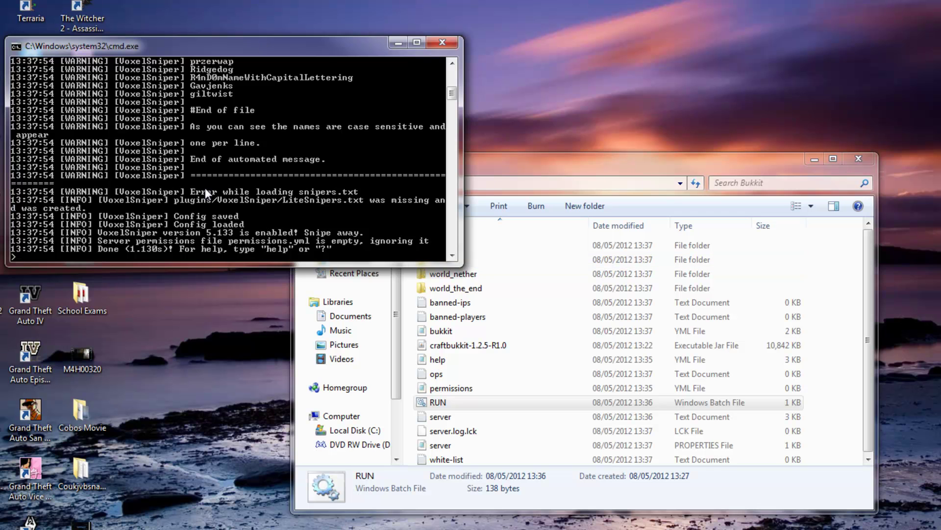
pyautogui.scroll(5, 205, 190)
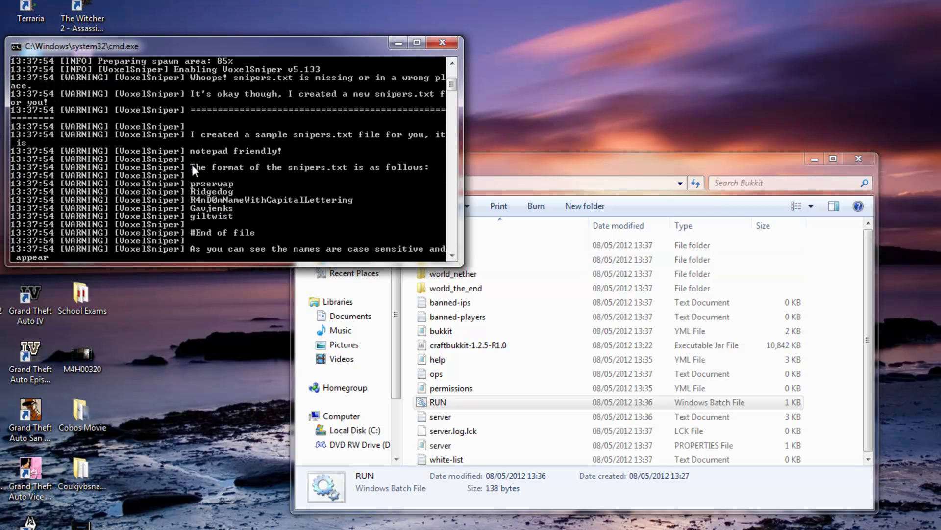
pyautogui.scroll(-5, 192, 161)
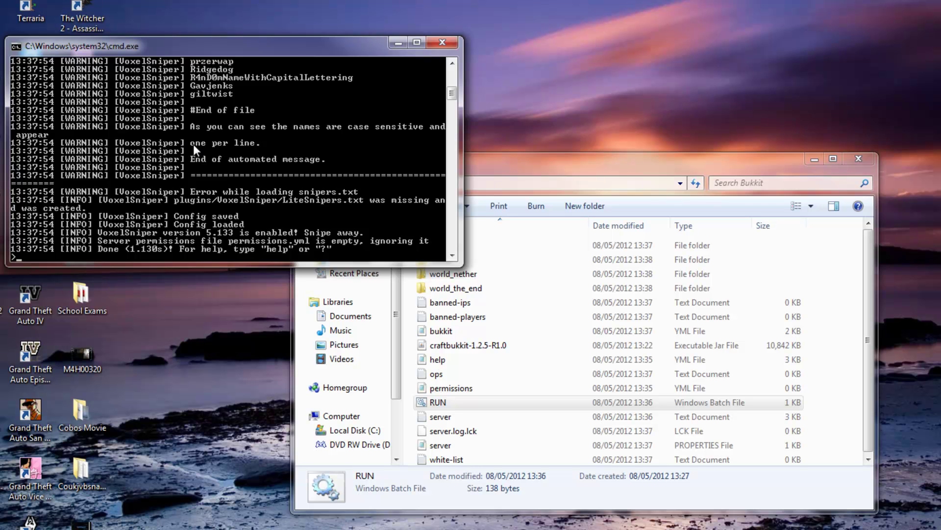
pyautogui.write('stop')
pyautogui.press('Return')
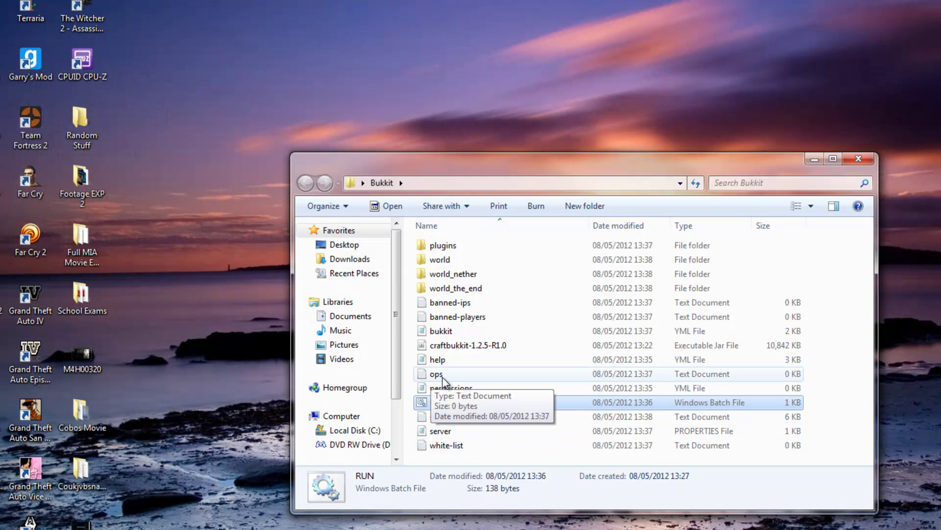
# Add the player's username to the ops text file, save it and close it.
pyautogui.doubleClick(443, 377)
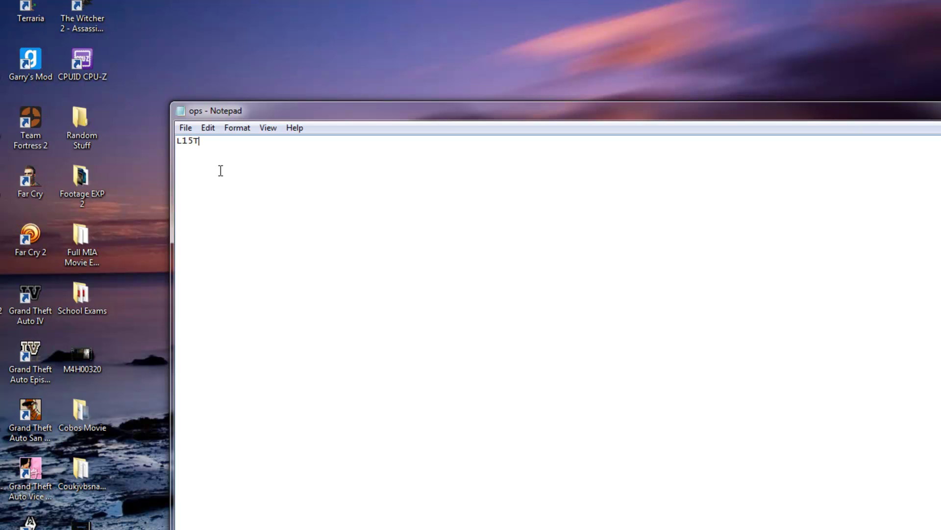
pyautogui.click(186, 128)
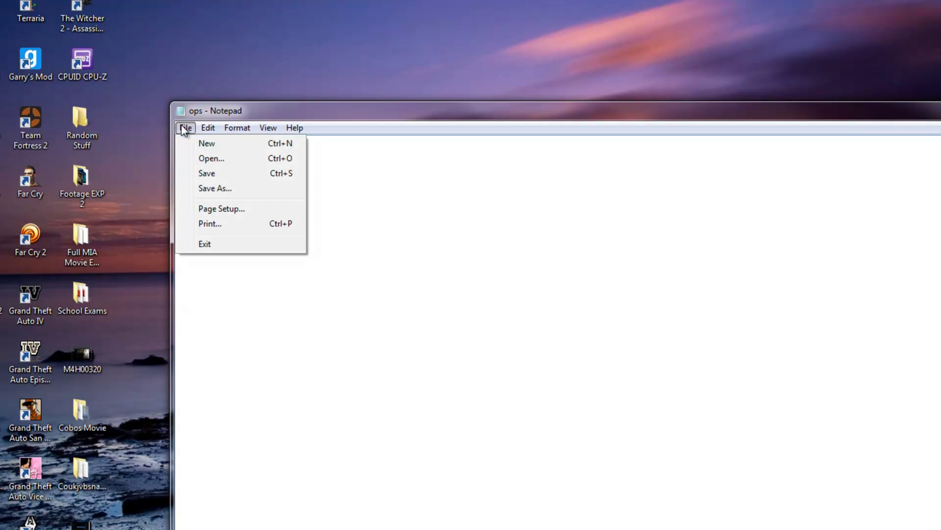
pyautogui.click(204, 172)
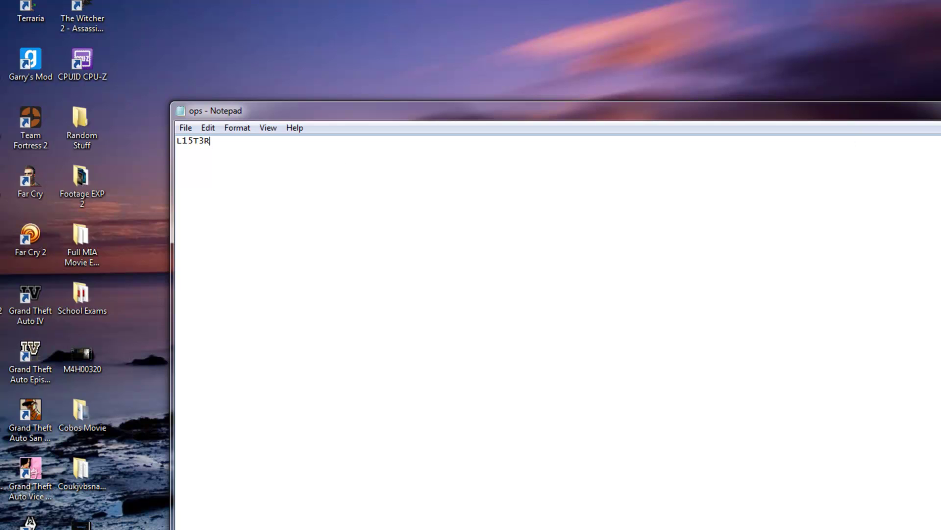
pyautogui.hotkey('alt', 'F4')
# Look over the SniperConfig file in the VoxelSniper plugin folder, then return to the plugins folder.
pyautogui.doubleClick(425, 245)
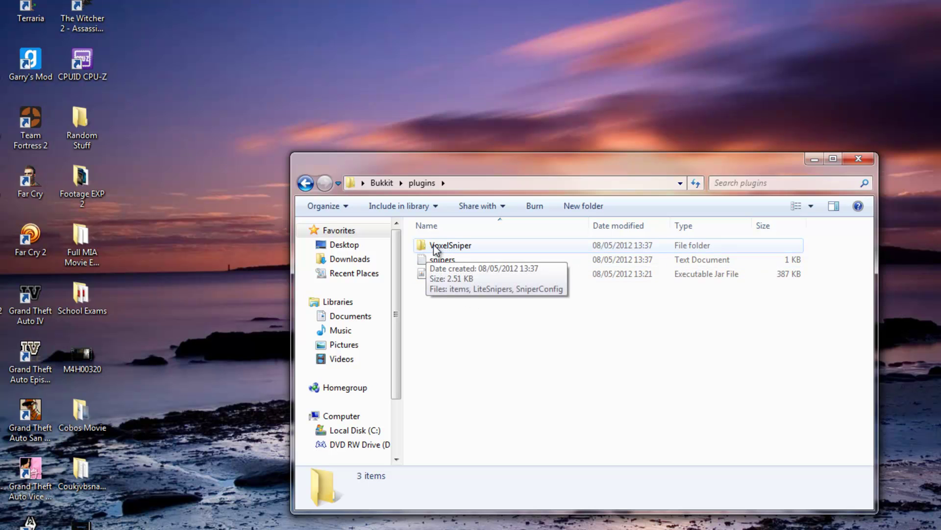
pyautogui.doubleClick(450, 247)
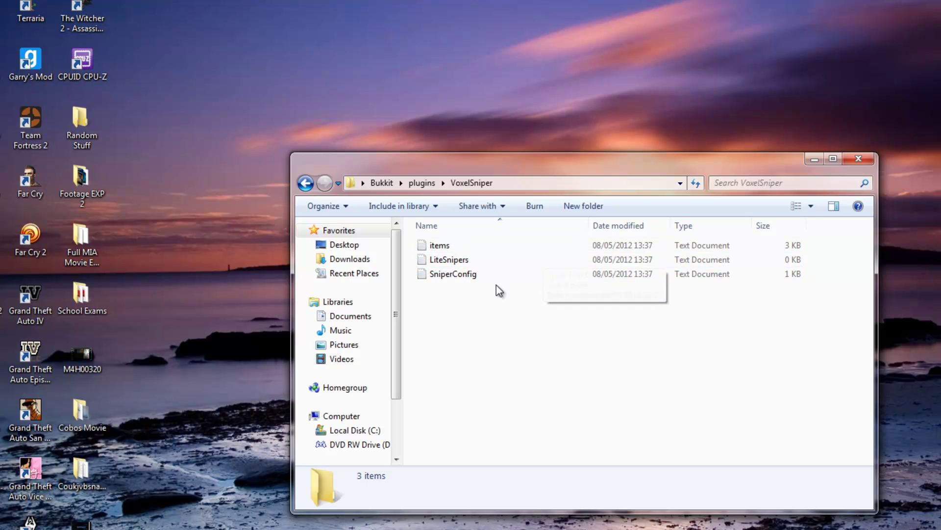
pyautogui.doubleClick(452, 276)
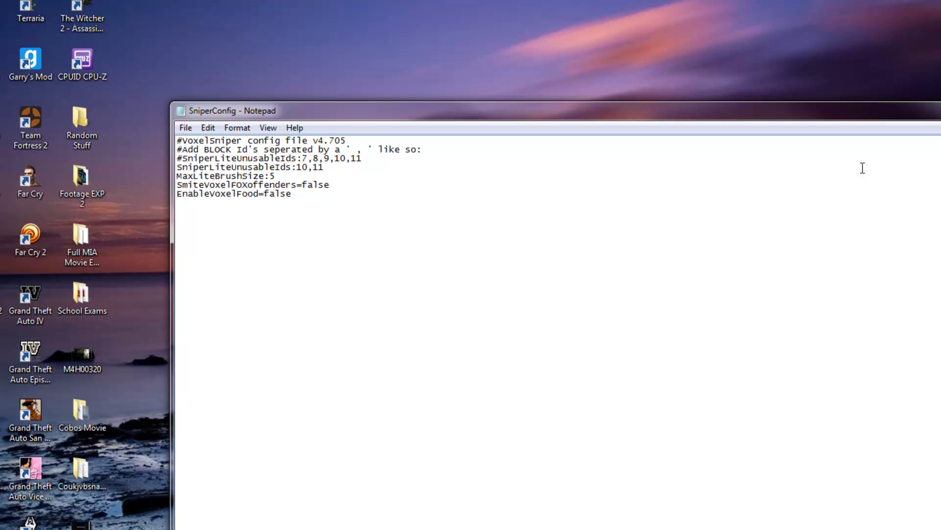
pyautogui.hotkey('alt', 'F4')
pyautogui.press('BackSpace')
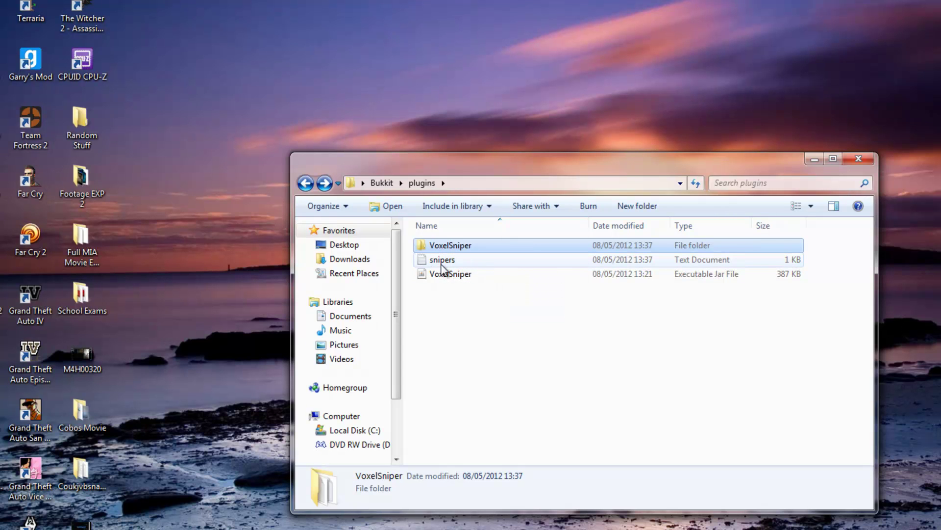
# Add the player's username on a new line in the snipers text file, save it and close it.
pyautogui.doubleClick(444, 260)
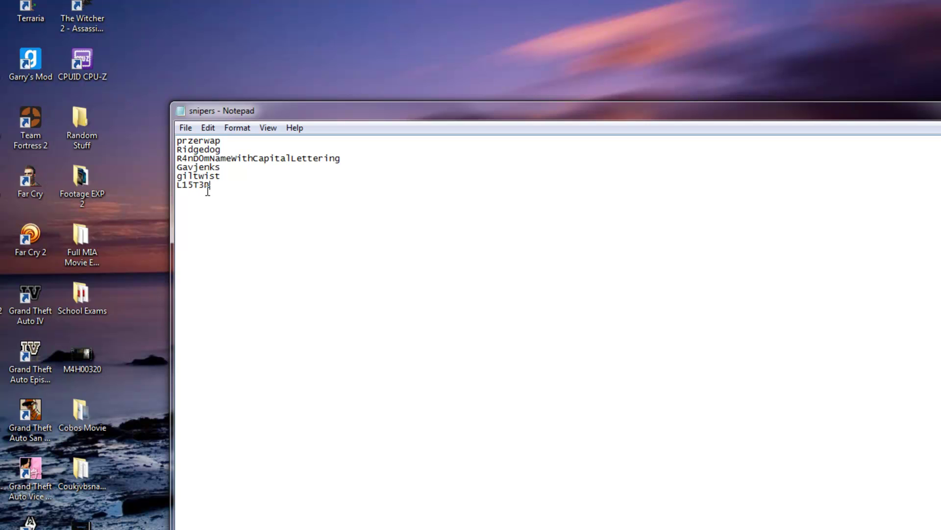
pyautogui.click(185, 127)
pyautogui.click(216, 174)
pyautogui.hotkey('alt', 'F4')
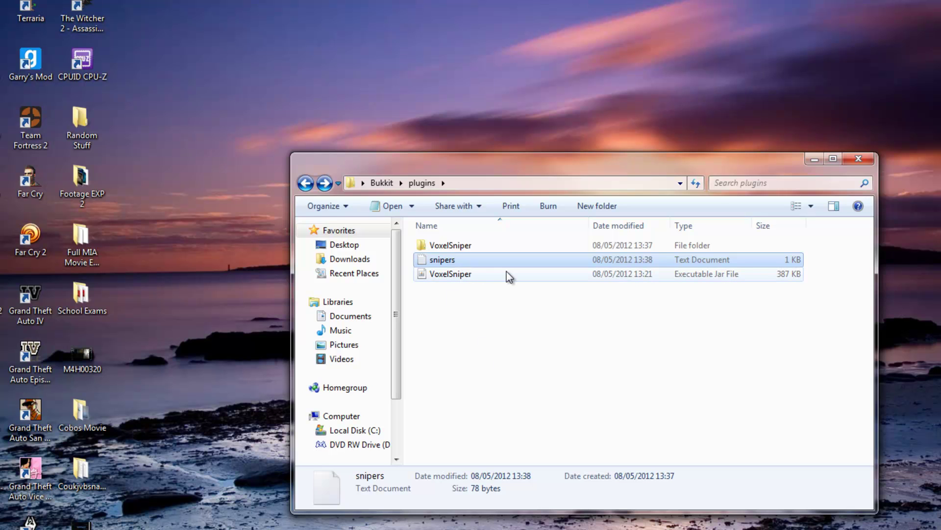
# Return to the Bukkit folder and start the server again with the RUN batch file.
pyautogui.click(602, 368)
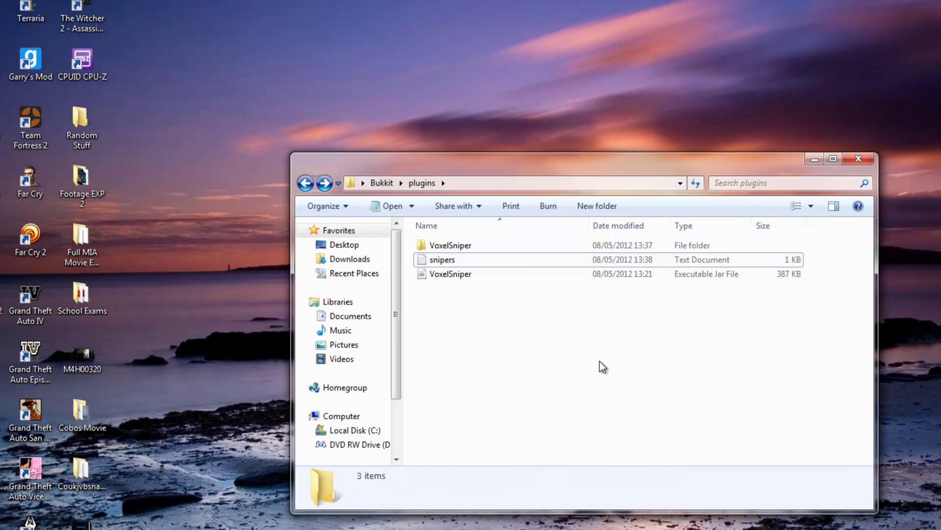
pyautogui.press('BackSpace')
pyautogui.click(441, 374)
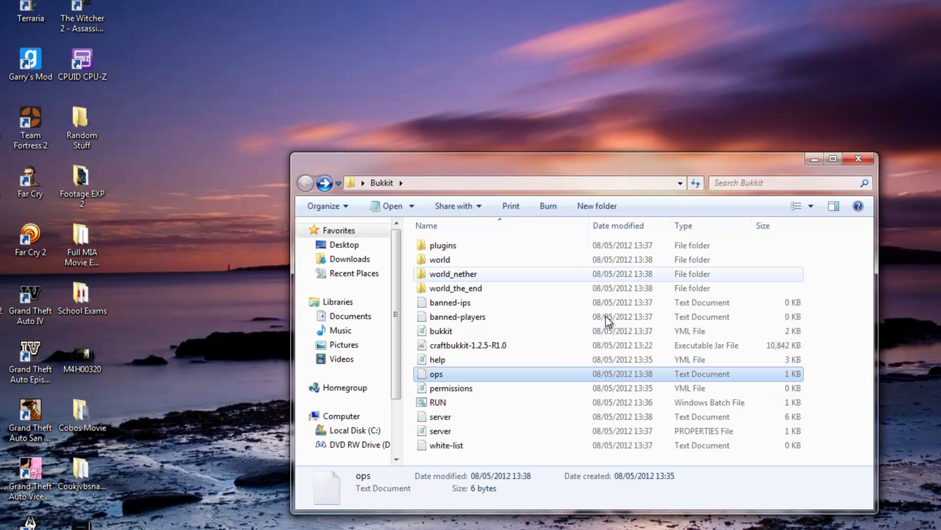
pyautogui.doubleClick(440, 402)
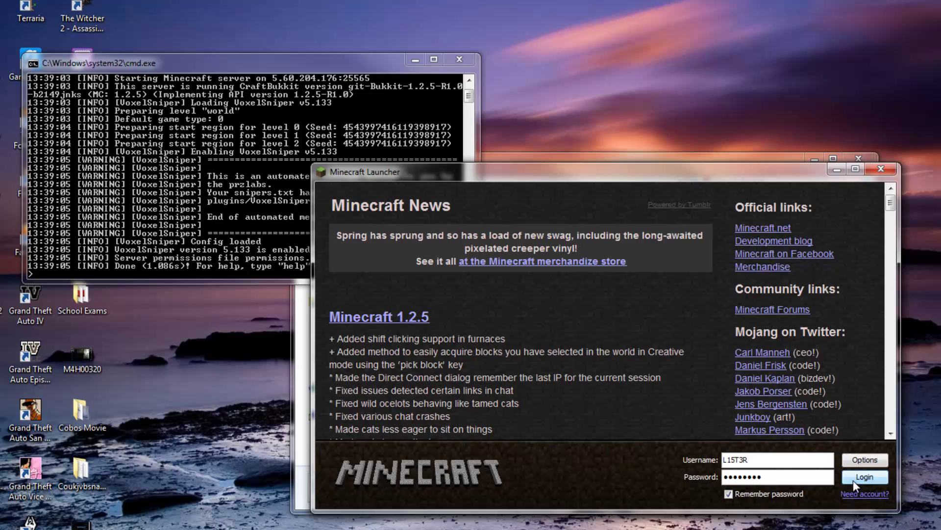
# Log in to Minecraft with the remembered account and begin adding a new multiplayer server entry.
pyautogui.click(859, 478)
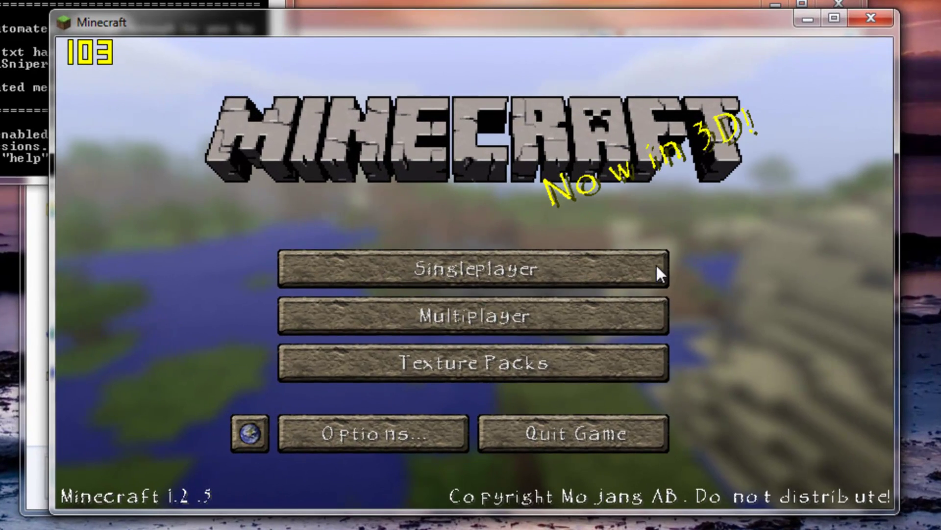
pyautogui.click(487, 326)
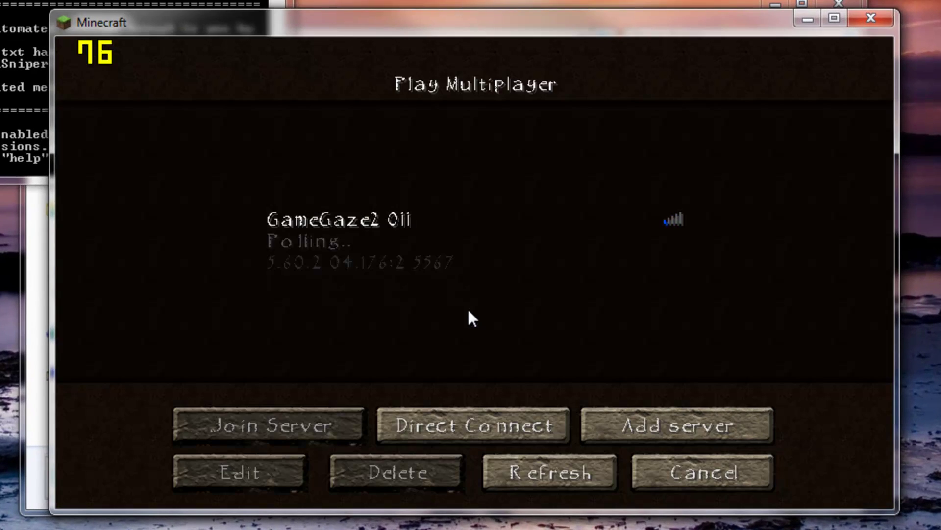
pyautogui.click(676, 425)
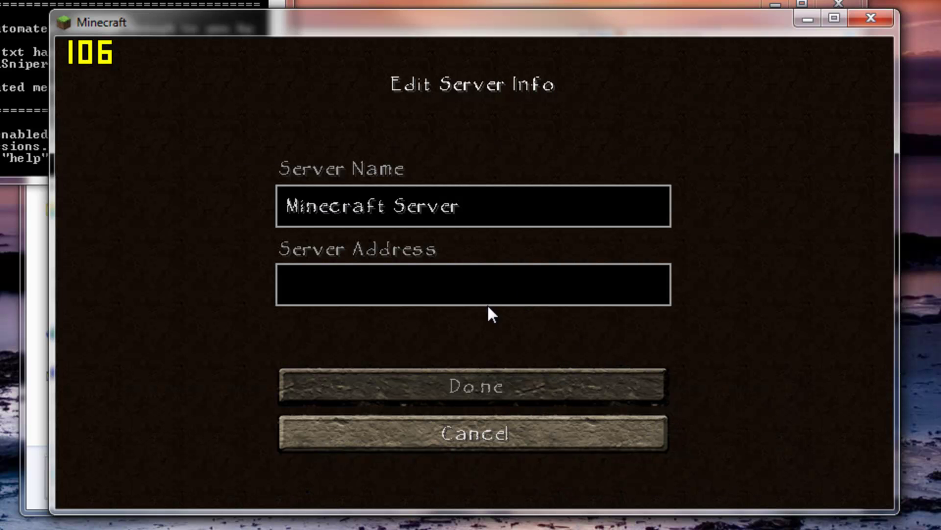
pyautogui.click(437, 296)
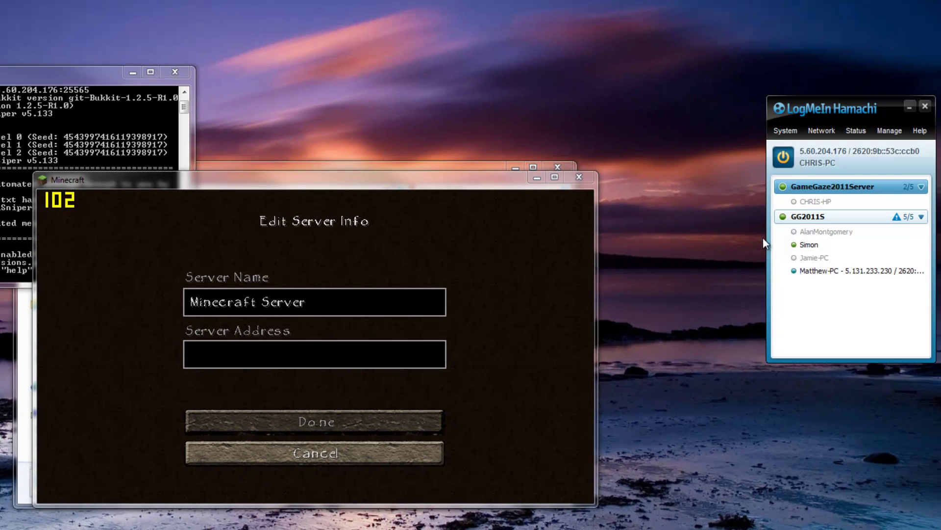
# Copy the Hamachi address of an online member of the GG2011S network.
pyautogui.click(814, 152)
pyautogui.click(831, 161)
pyautogui.click(813, 246)
pyautogui.rightClick(813, 246)
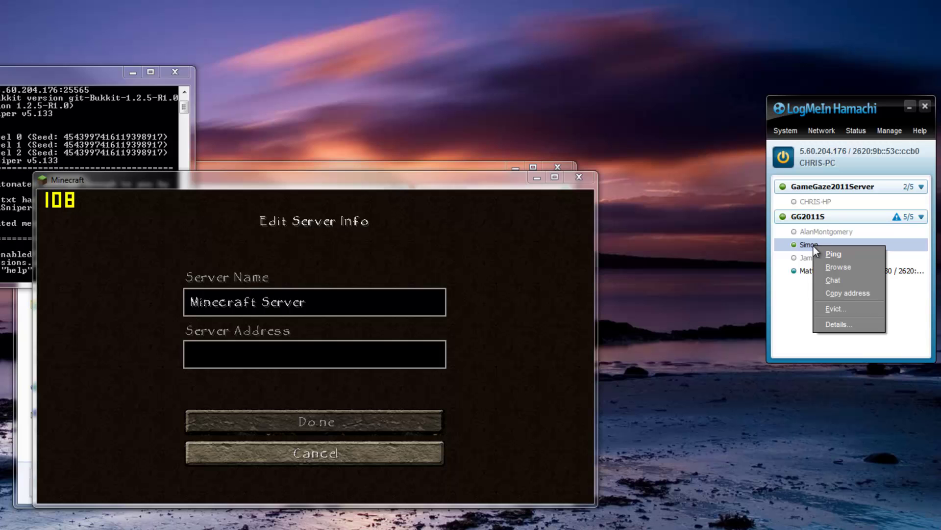
pyautogui.click(856, 293)
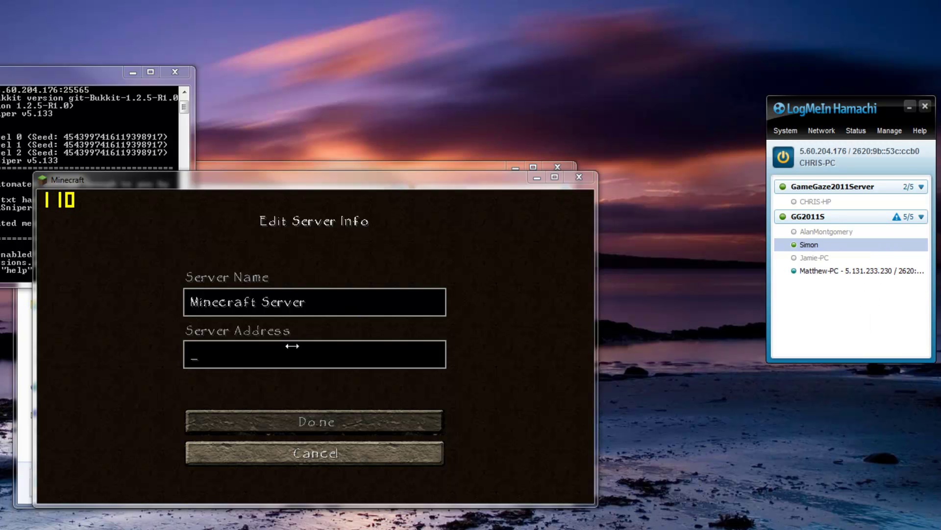
# Set the server address to the computer's IPv4 address copied from Hamachi with port 25565, and save the server entry.
pyautogui.click(820, 154)
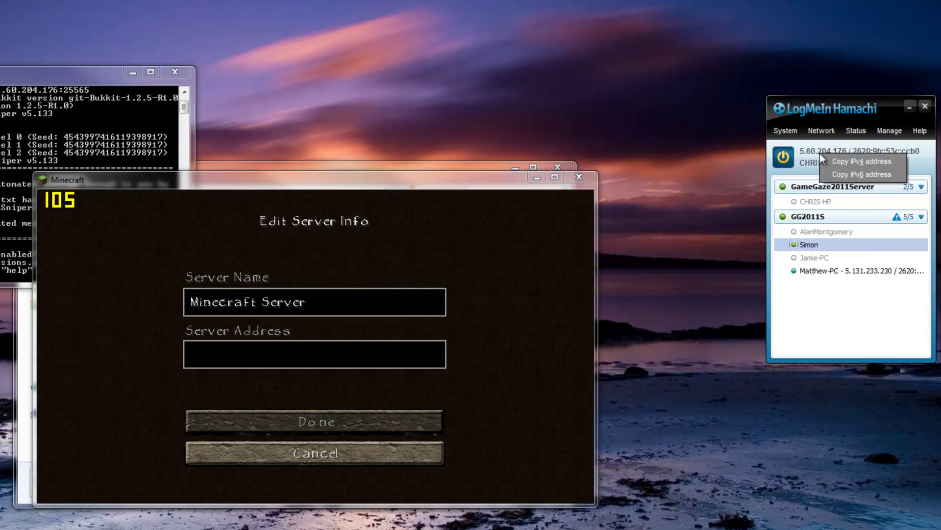
pyautogui.click(847, 161)
pyautogui.click(908, 106)
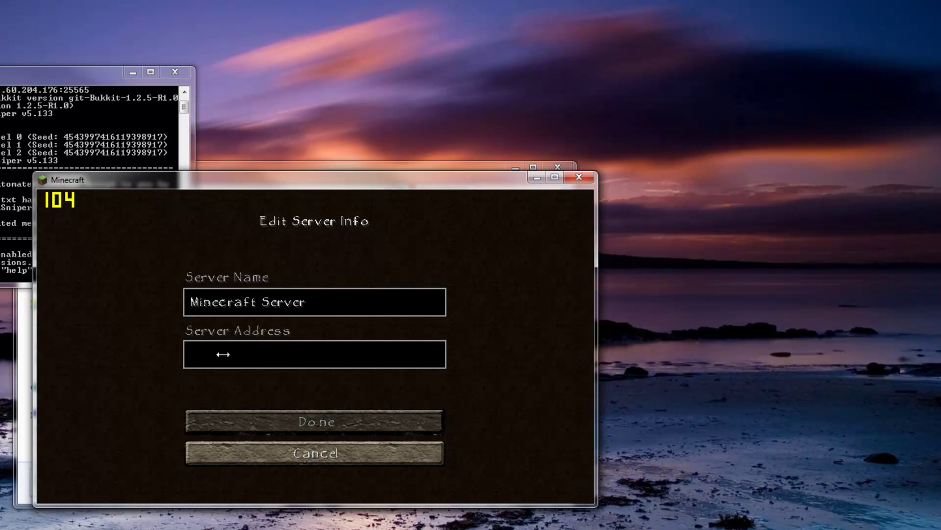
pyautogui.hotkey('ctrl', 'v')
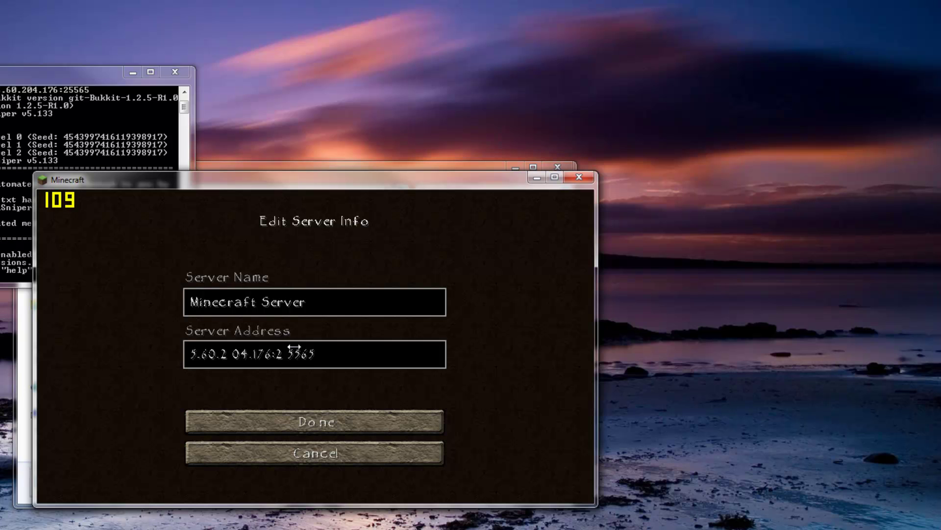
pyautogui.click(304, 420)
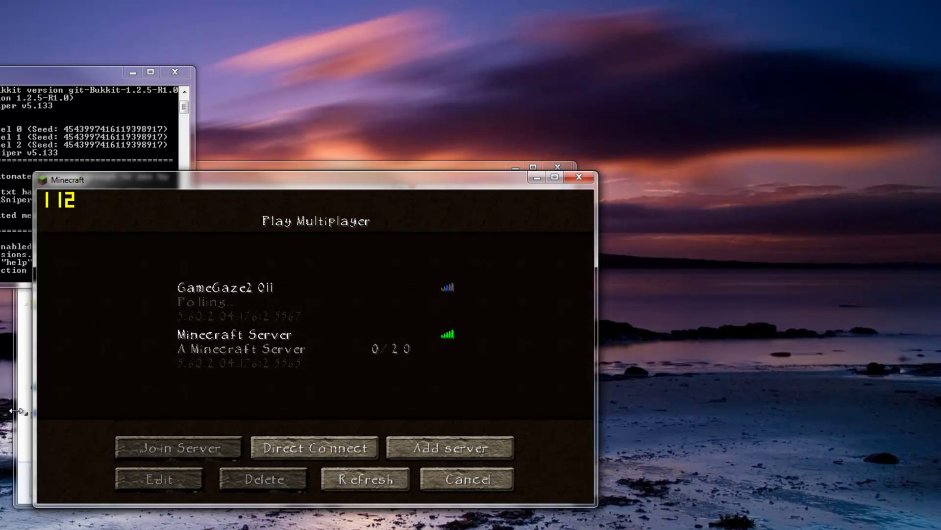
# Check the server-port value in the server PROPERTIES file, then close the file.
pyautogui.click(22, 412)
pyautogui.click(157, 442)
pyautogui.doubleClick(157, 441)
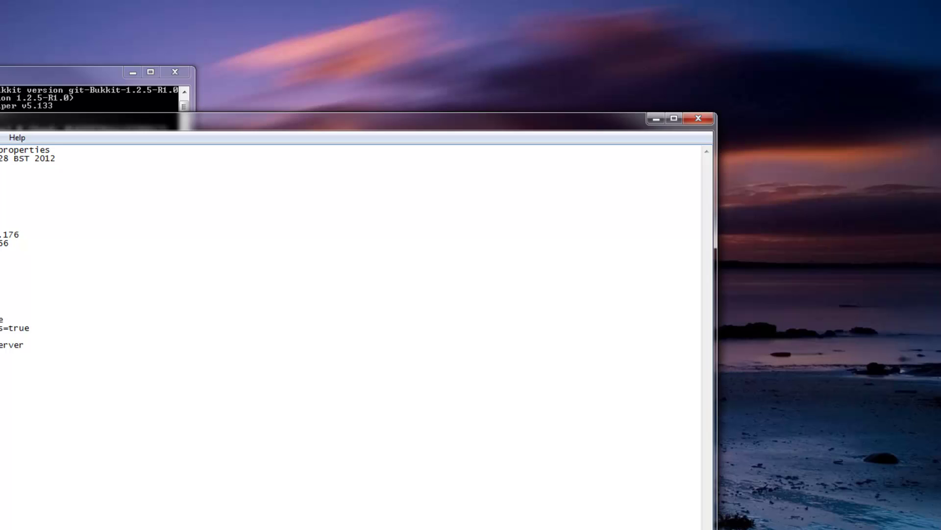
pyautogui.doubleClick(63, 190)
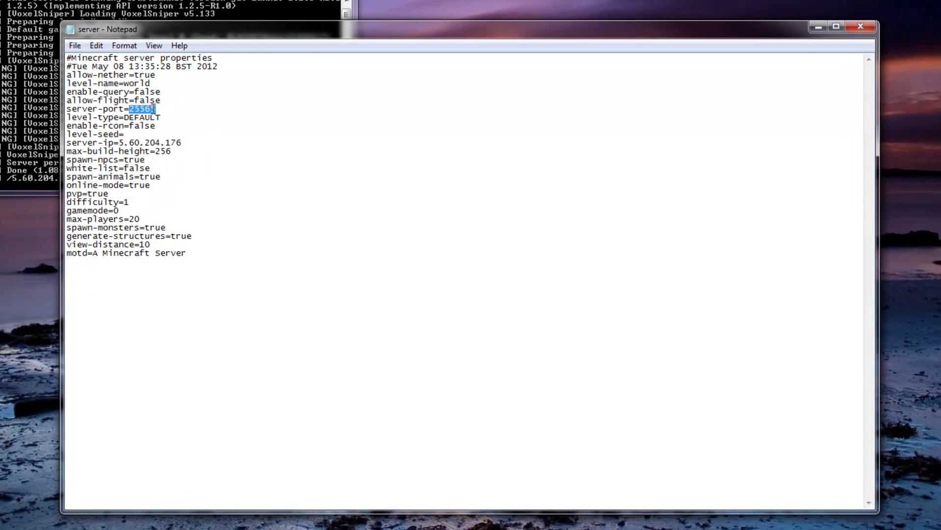
pyautogui.click(868, 24)
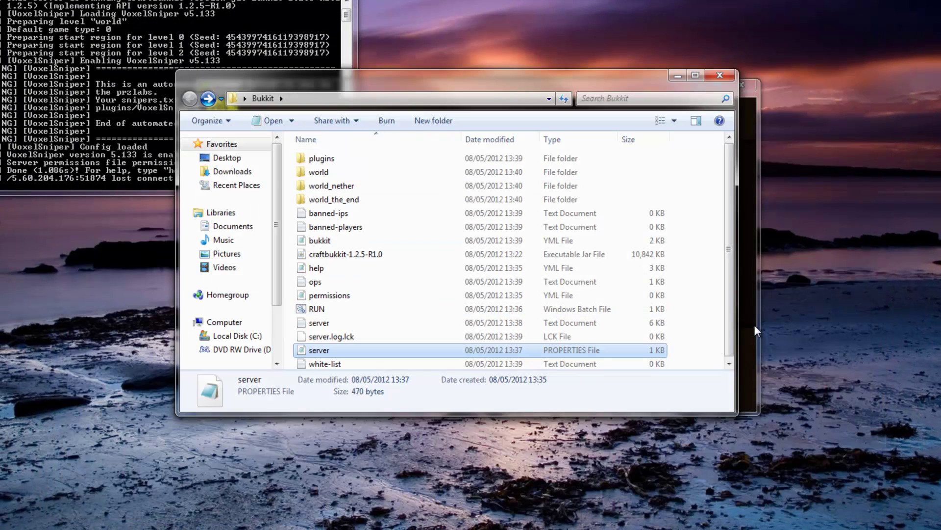
# Return to Minecraft and join the newly added Minecraft Server entry.
pyautogui.hotkey('alt', 'Tab')
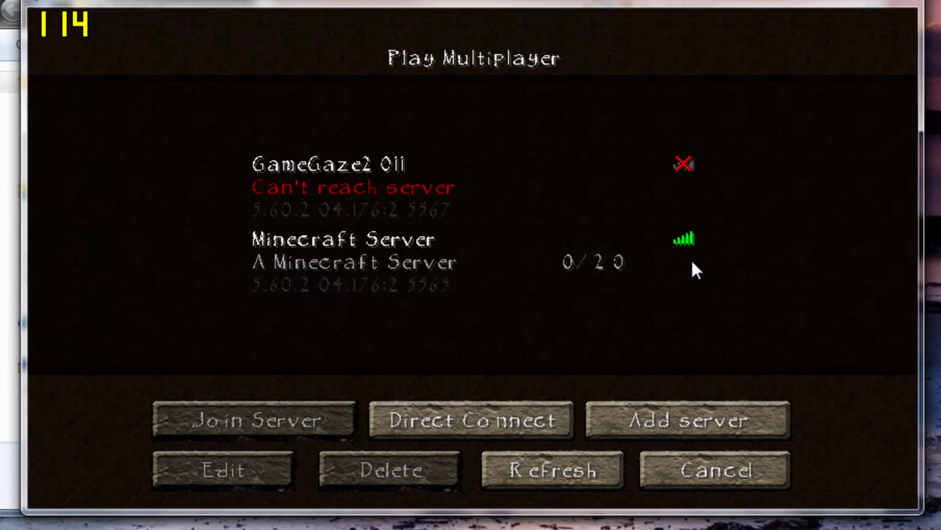
pyautogui.click(686, 247)
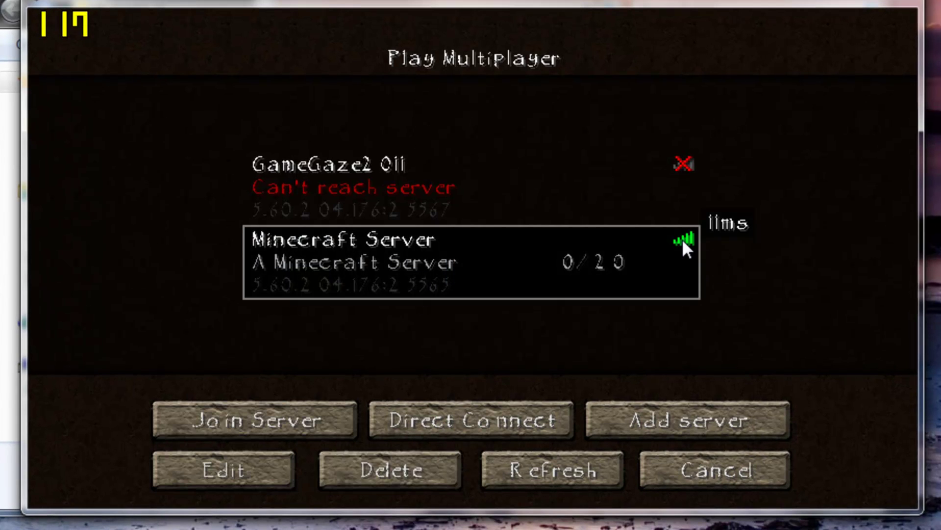
pyautogui.click(295, 419)
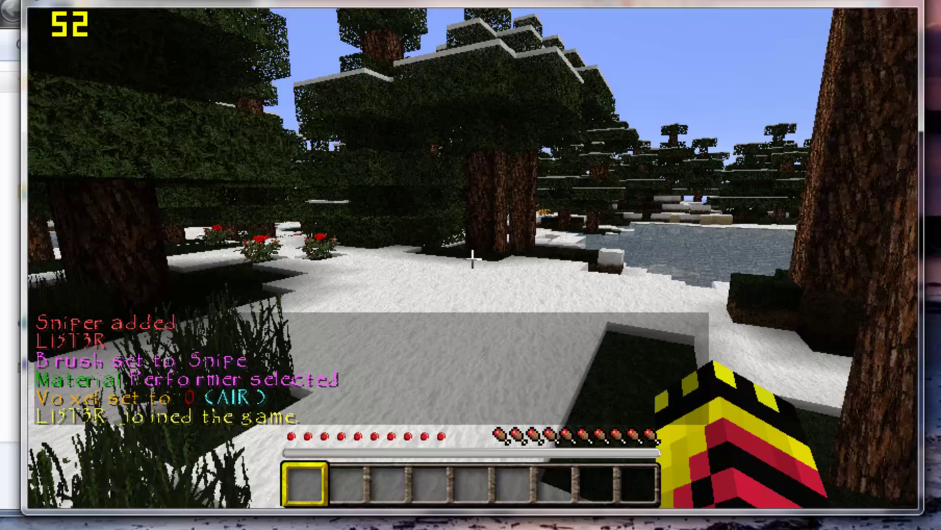
# Set the VoxelSniper voxel material to snow with the chat command /v 78.
pyautogui.press('/')
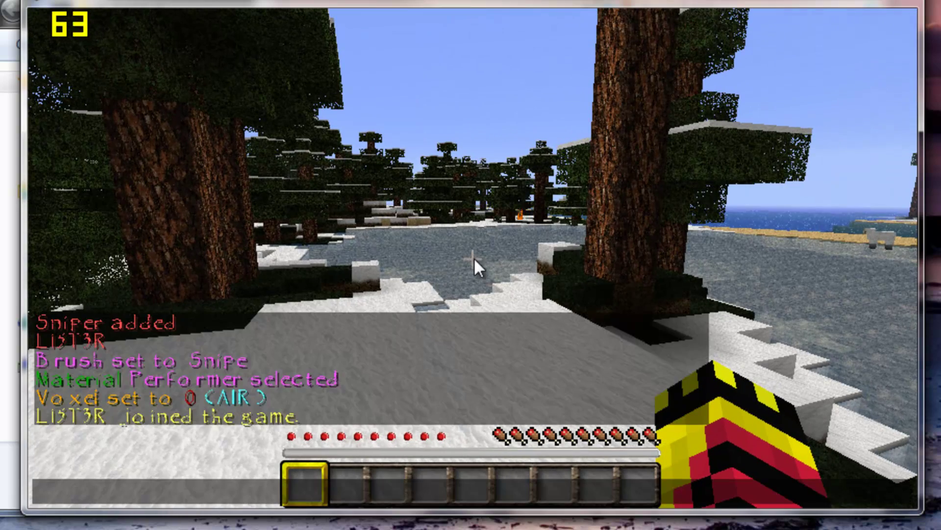
pyautogui.write('v 78')
pyautogui.press('Return')
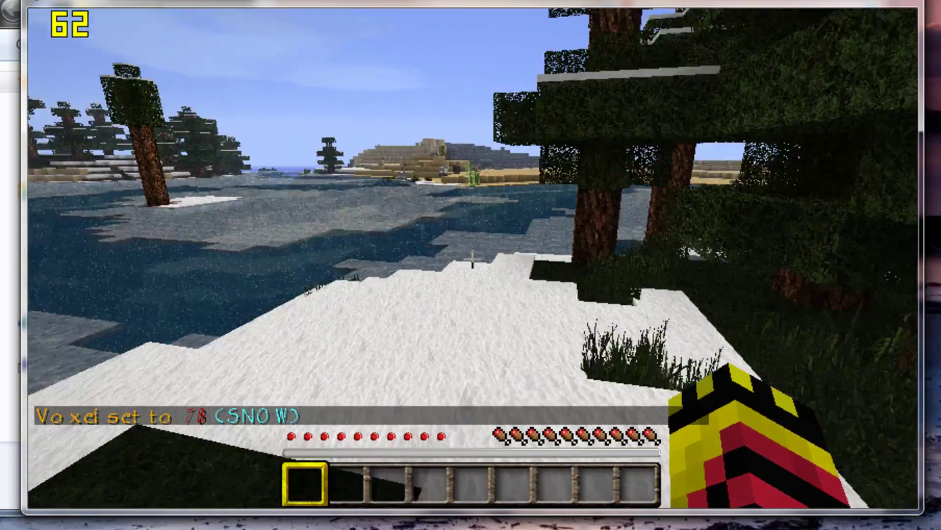
# Look at the player's inventory and try the chat command /mode.
pyautogui.press('e')
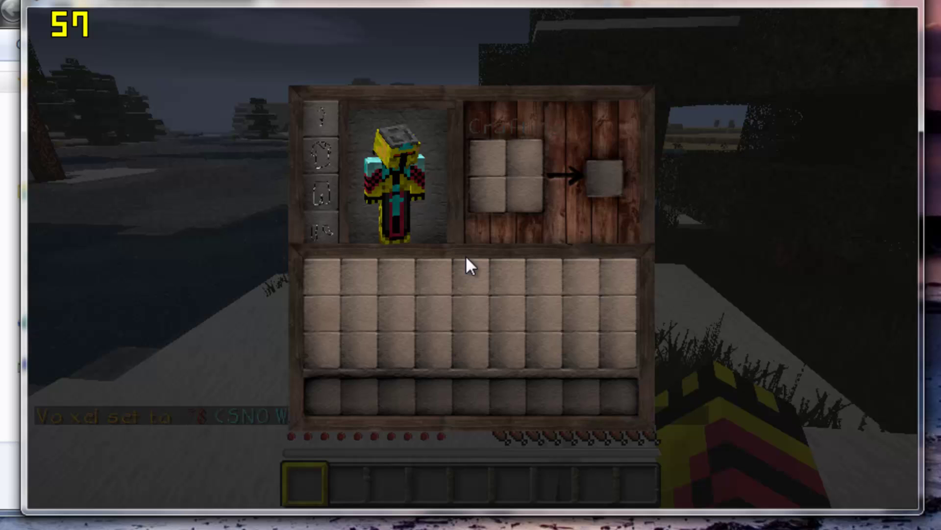
pyautogui.write('et/')
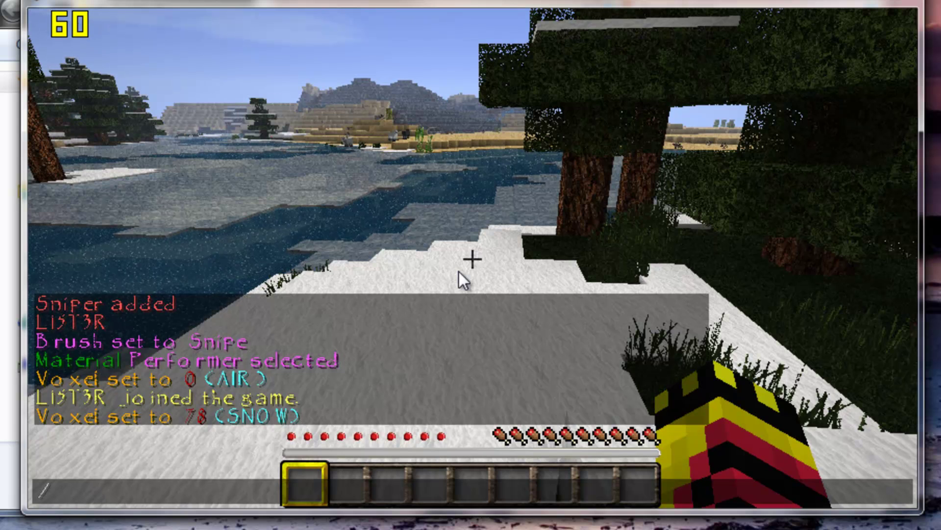
pyautogui.write('mode')
pyautogui.press('Return')
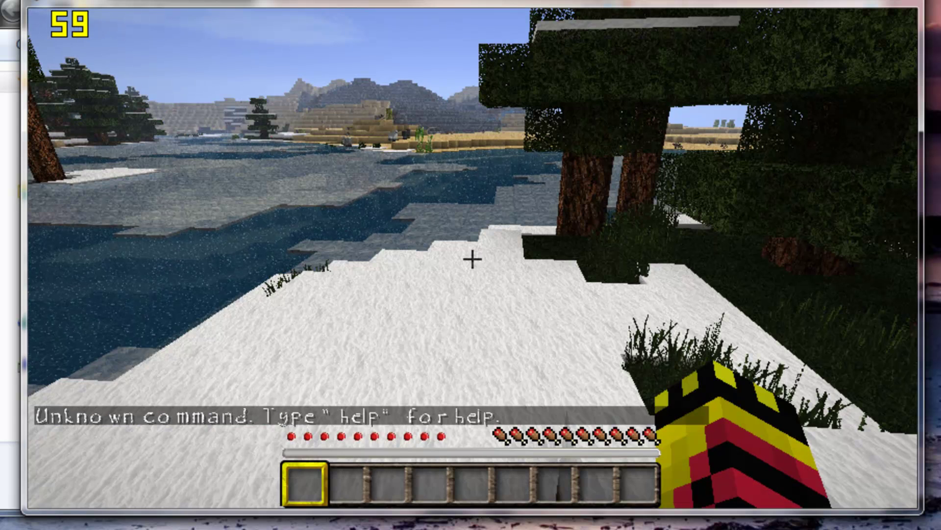
pyautogui.press('/')
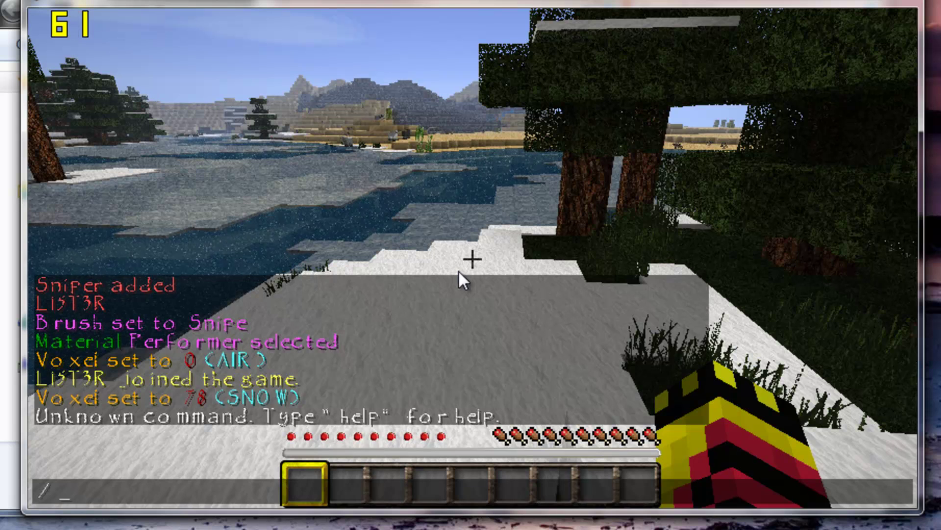
pyautogui.press('BackSpace')
pyautogui.press('Escape')
pyautogui.press('t')
pyautogui.press('Escape')
pyautogui.press('Escape')
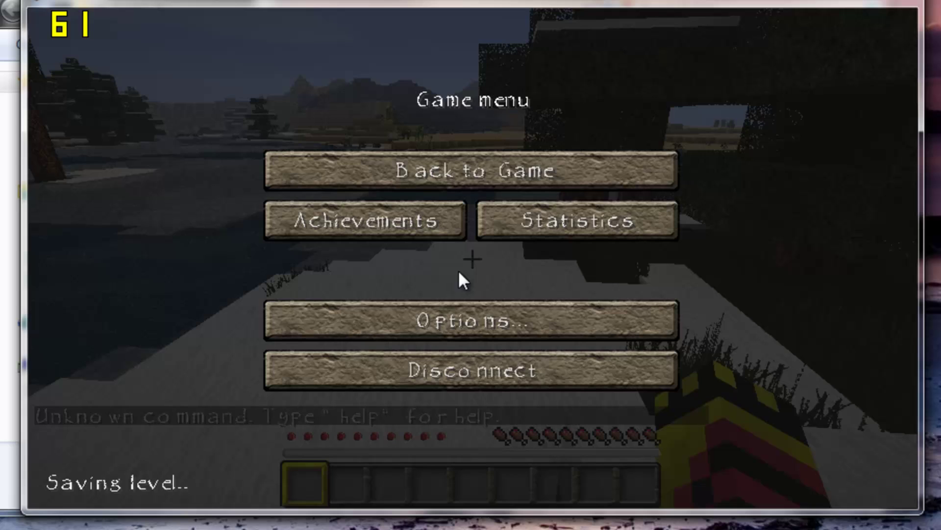
pyautogui.press('Escape')
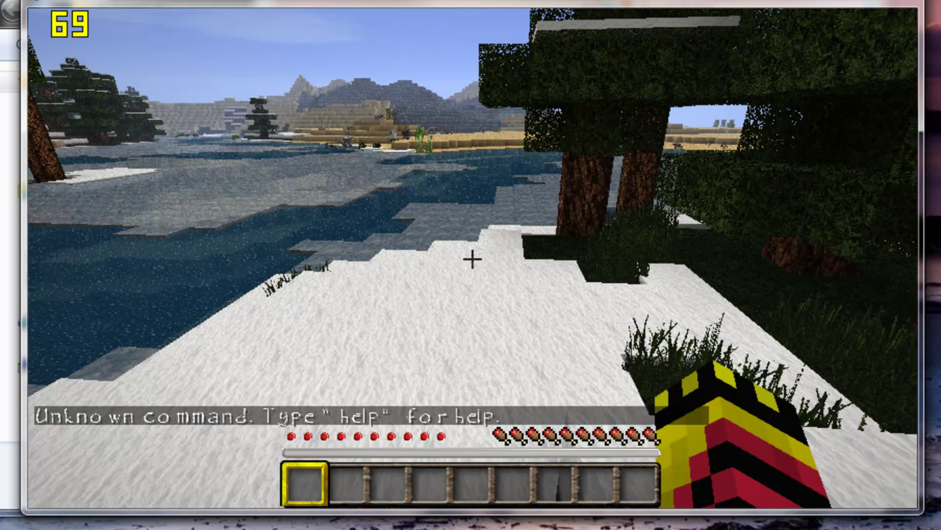
# Try to obtain an arrow with the chat command /give arrow.
pyautogui.press('/')
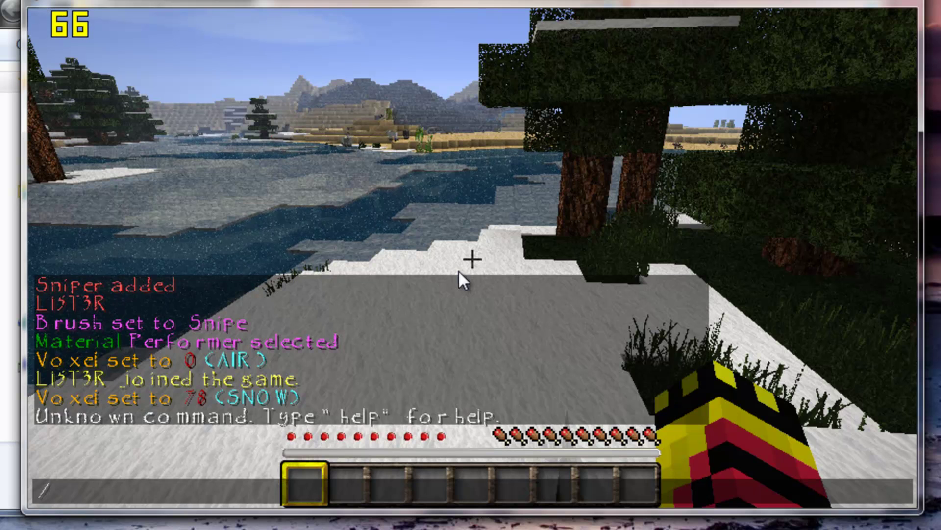
pyautogui.write('give arrow')
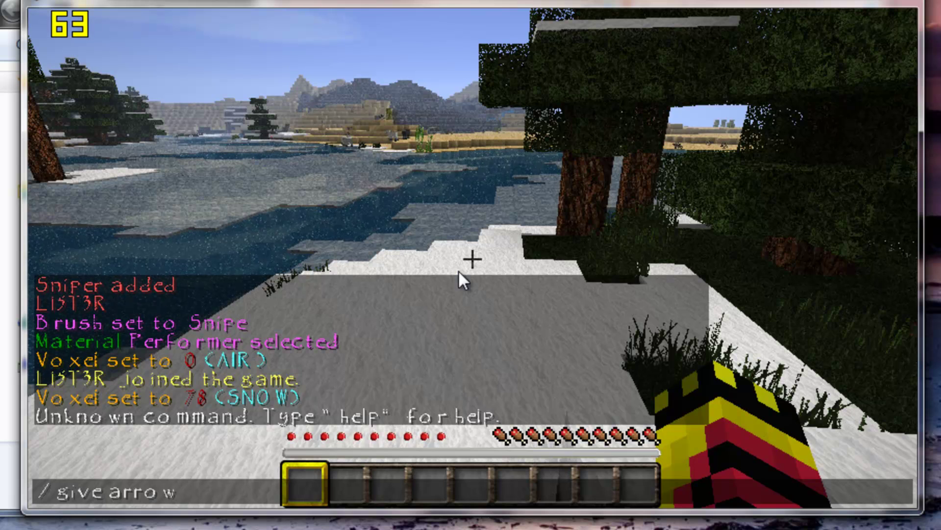
pyautogui.press('Return')
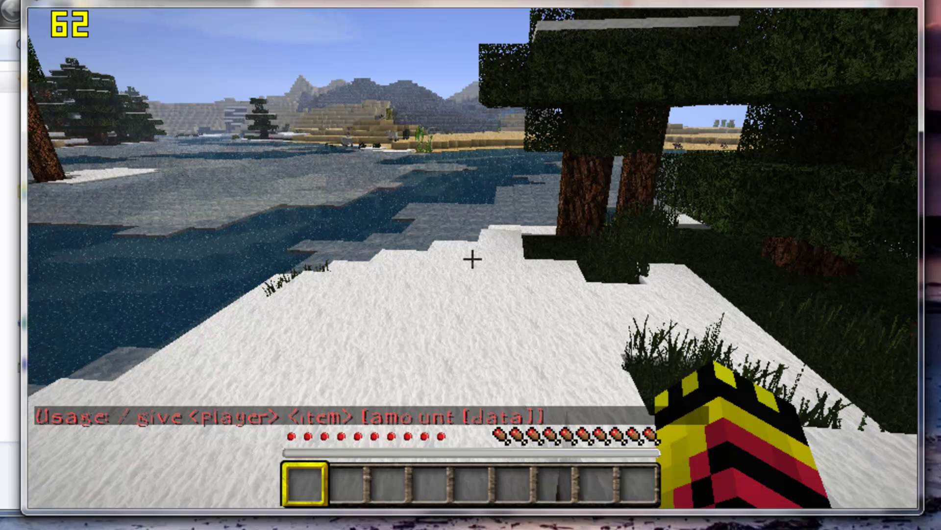
# Give the own player an arrow with the /give command, including the player name before the item.
pyautogui.press('/')
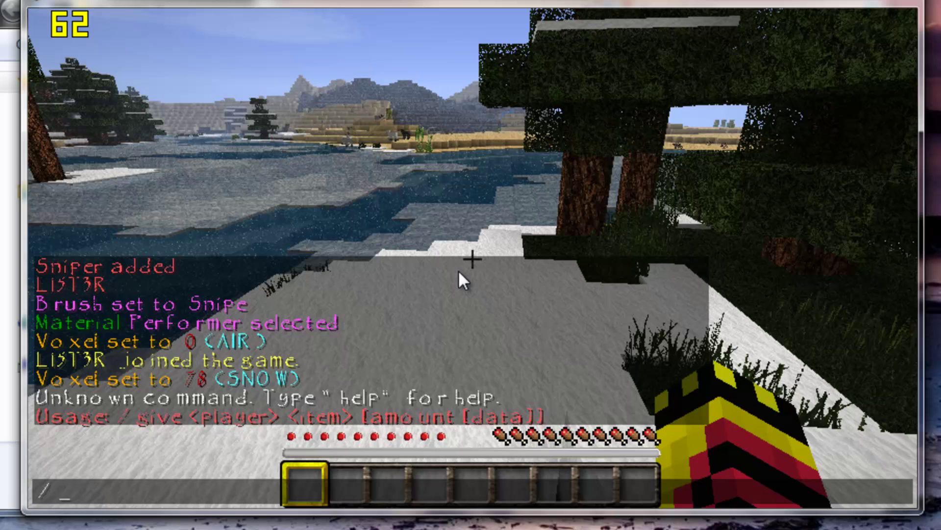
pyautogui.write('give li5t3r a')
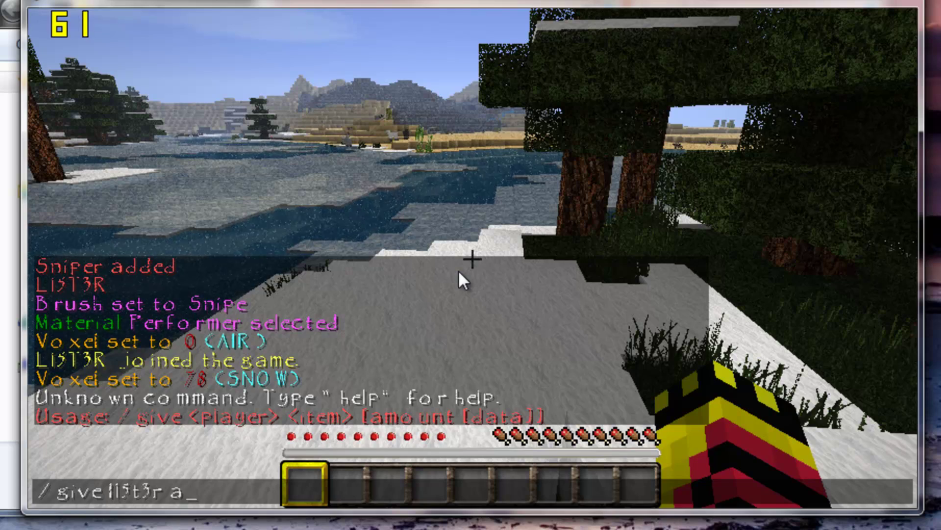
pyautogui.write('rrow')
pyautogui.press('Return')
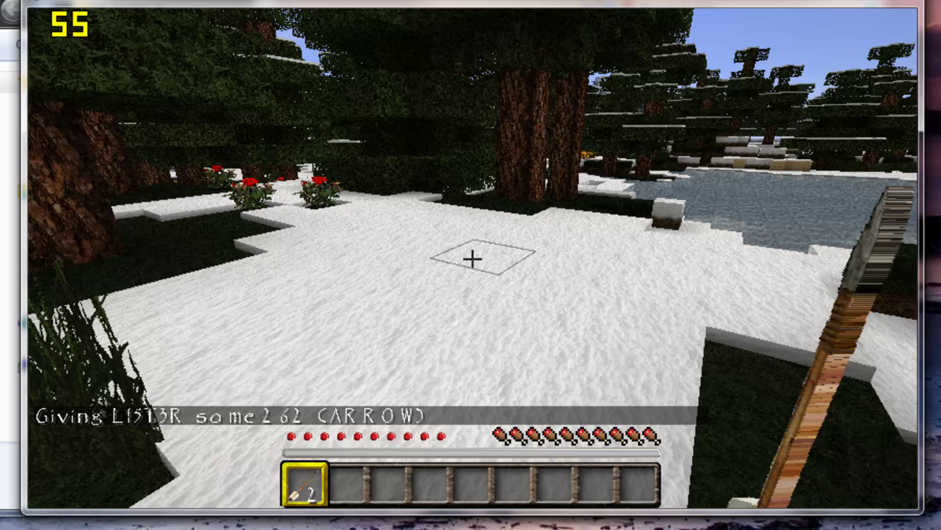
# Set the VoxelSniper brush size to 5 with /b 5, and set the voxel material to snow again.
pyautogui.press('t')
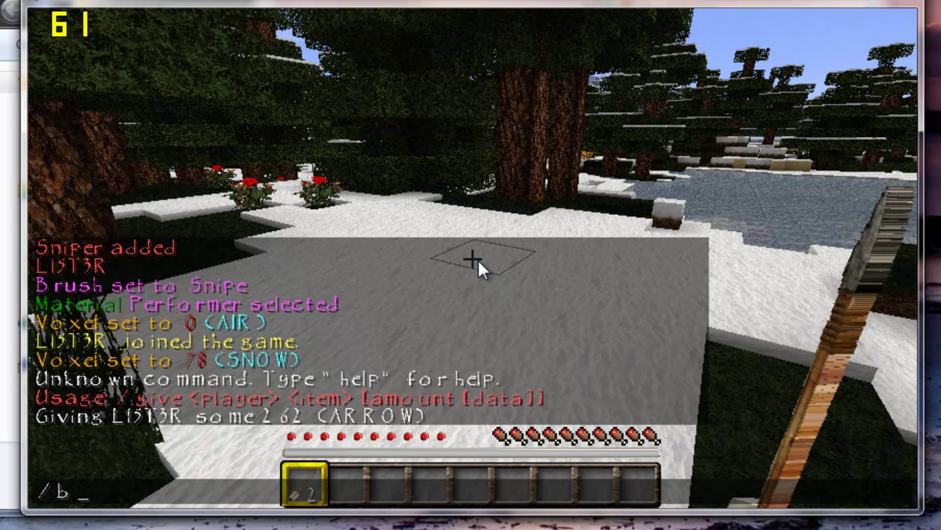
pyautogui.write('/b 5')
pyautogui.press('Return')
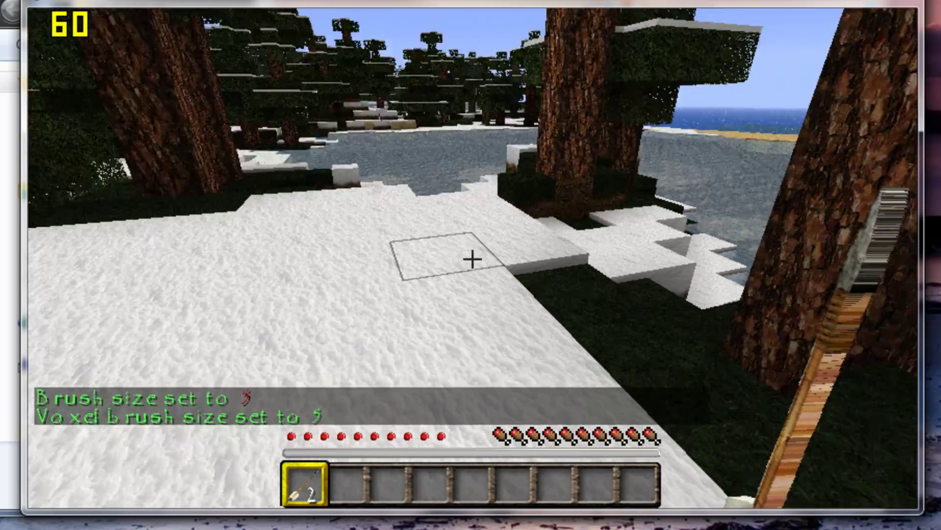
pyautogui.write('/v')
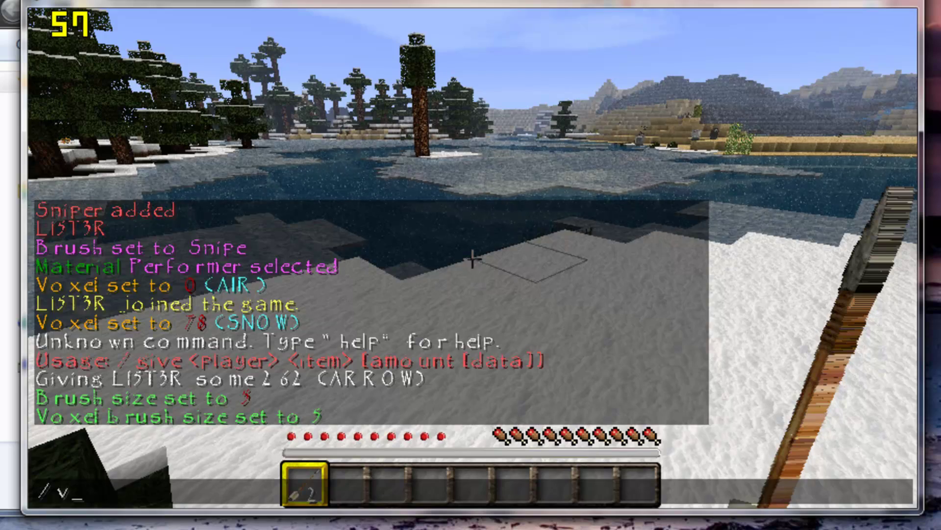
pyautogui.press('Return')
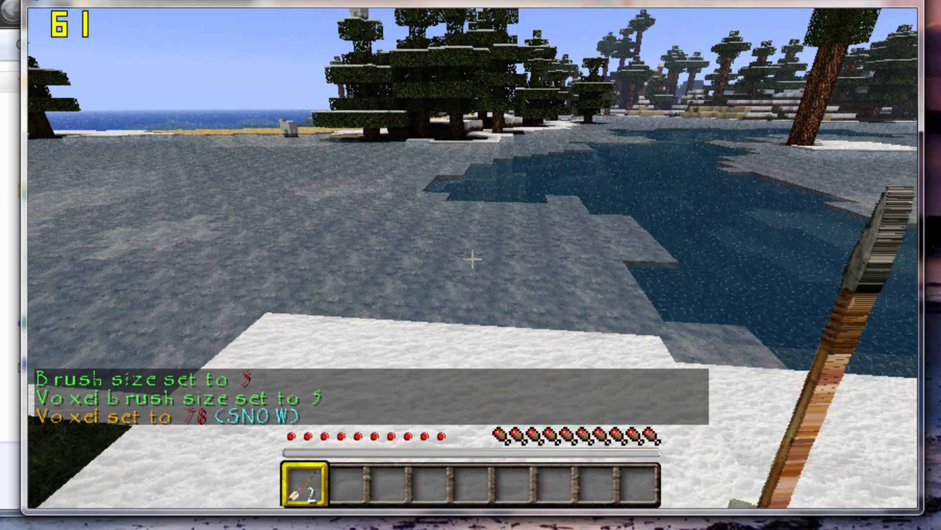
# Set the voxel material to cobblestone with the chat command /v 4.
pyautogui.write('t')
pyautogui.write('/v 4')
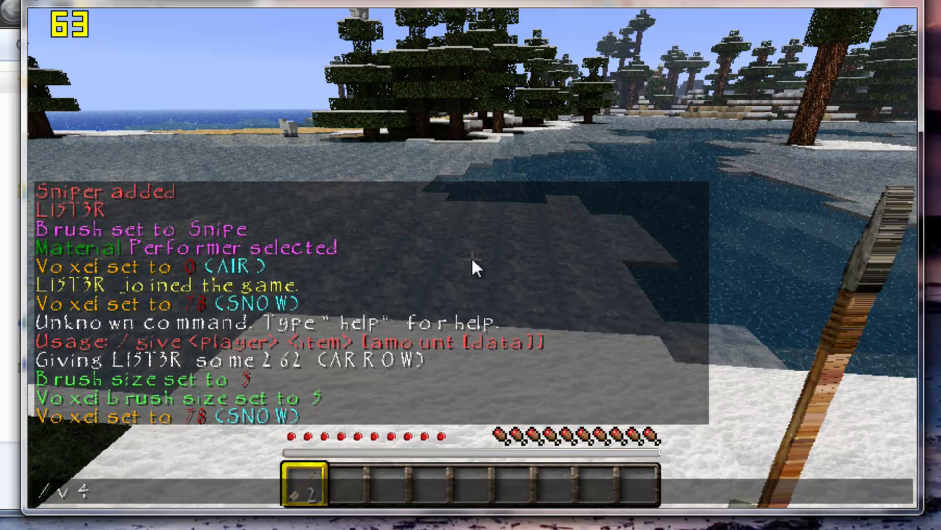
pyautogui.press('Return')
# Place a patch of cobblestone blocks on the frozen lake with the arrow.
pyautogui.click(472, 260)
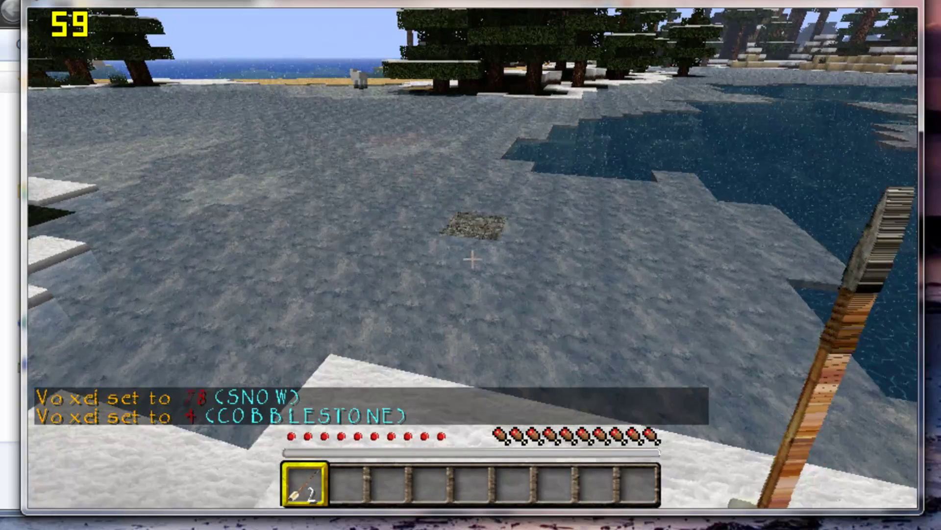
pyautogui.click(472, 259)
pyautogui.click(471, 260)
pyautogui.click(471, 259)
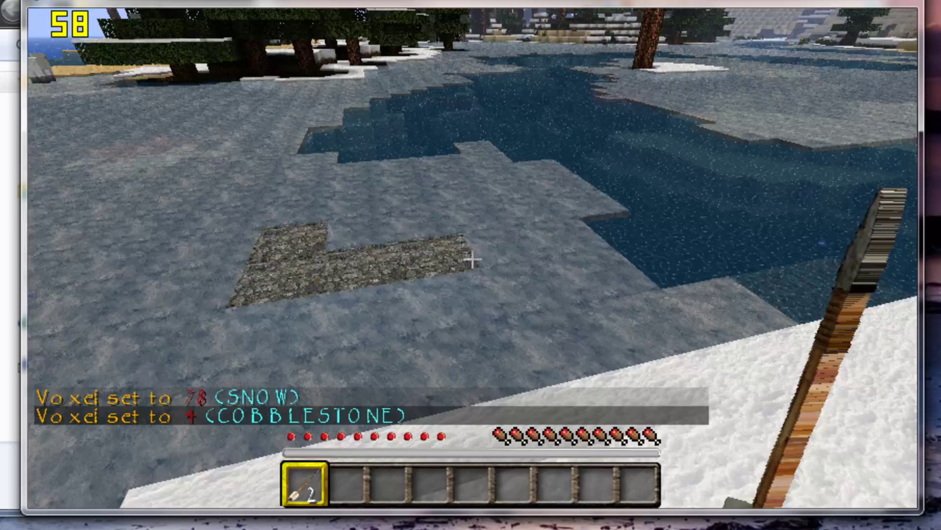
pyautogui.click(472, 260)
pyautogui.click(471, 260)
pyautogui.click(472, 260)
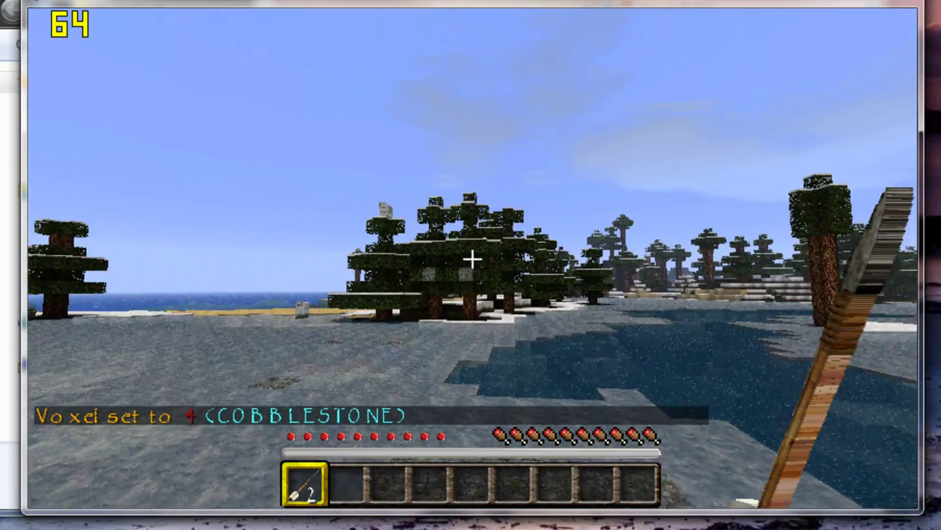
# Set the brush size to 5 again, and reset VoxelSniper to the Snipe brush, Material performer and air voxel.
pyautogui.press('/')
pyautogui.write('b')
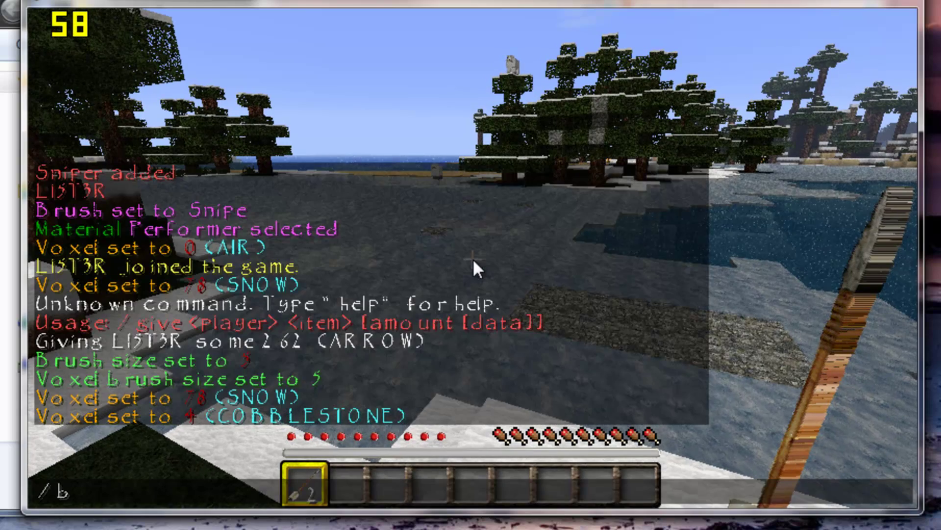
pyautogui.press('Escape')
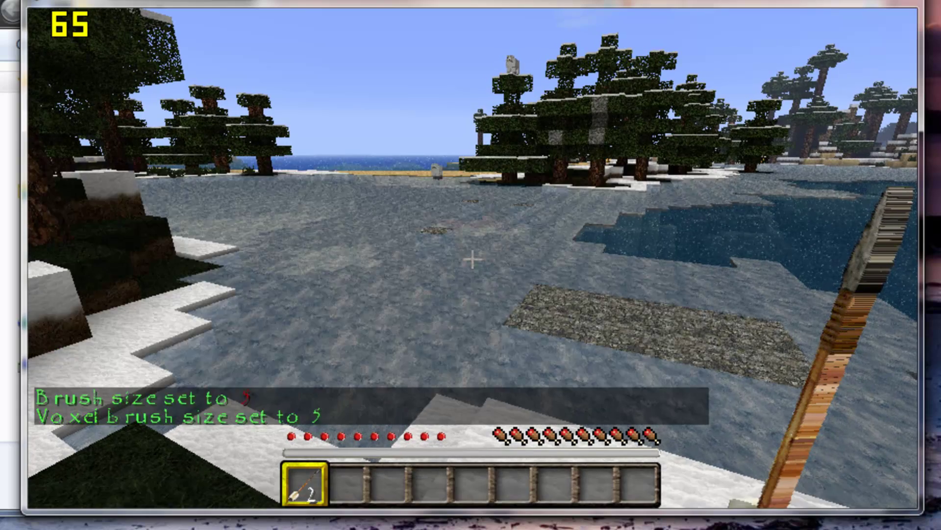
pyautogui.press('t')
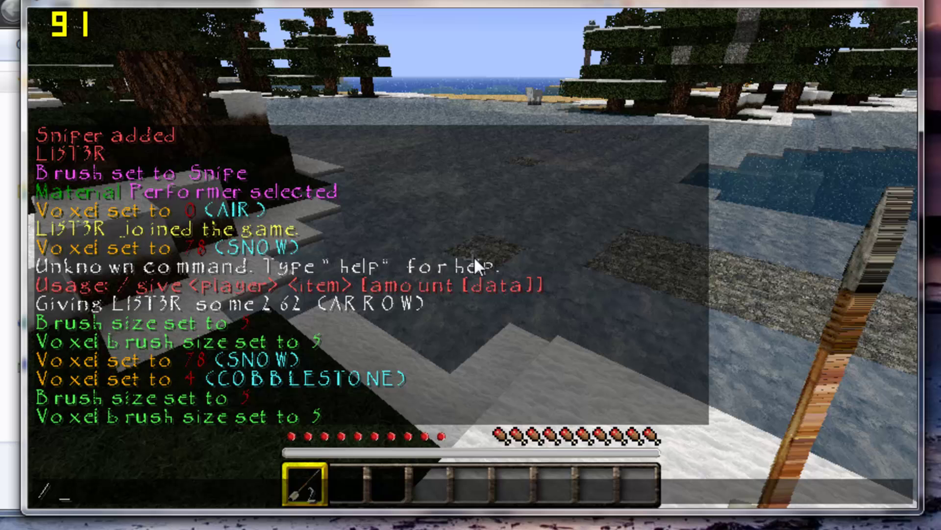
pyautogui.press('Return')
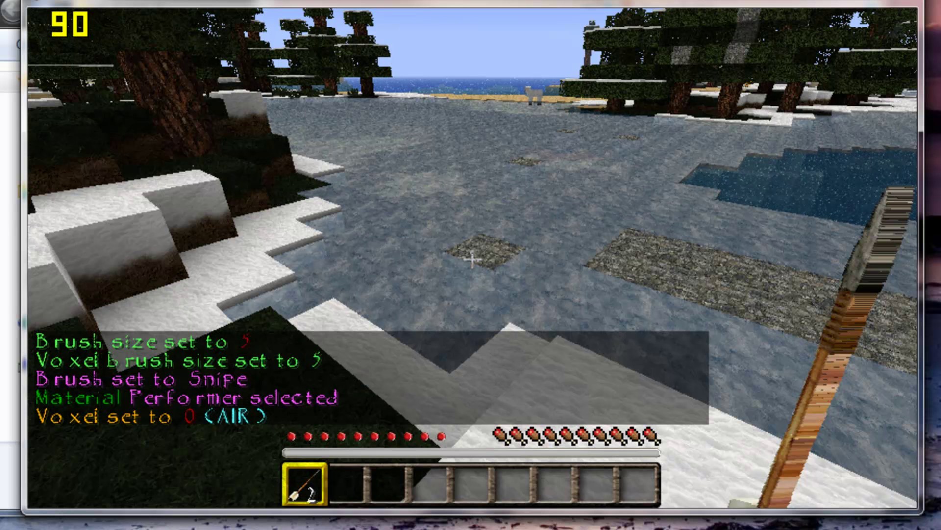
# Set the voxel material to cobblestone with /v 4 and the brush to Snipe with /b s.
pyautogui.write('t')
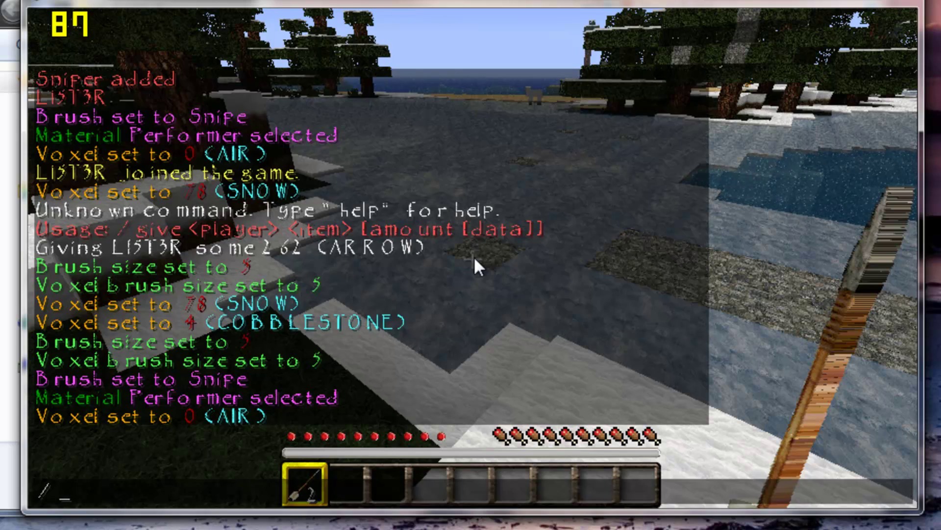
pyautogui.write('/v 4')
pyautogui.press('Return')
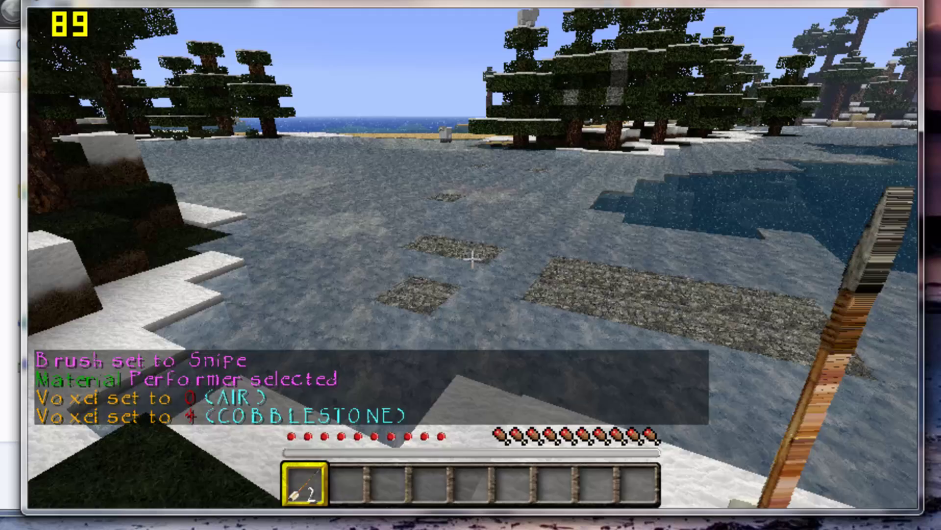
pyautogui.write('t/b s')
pyautogui.press('Return')
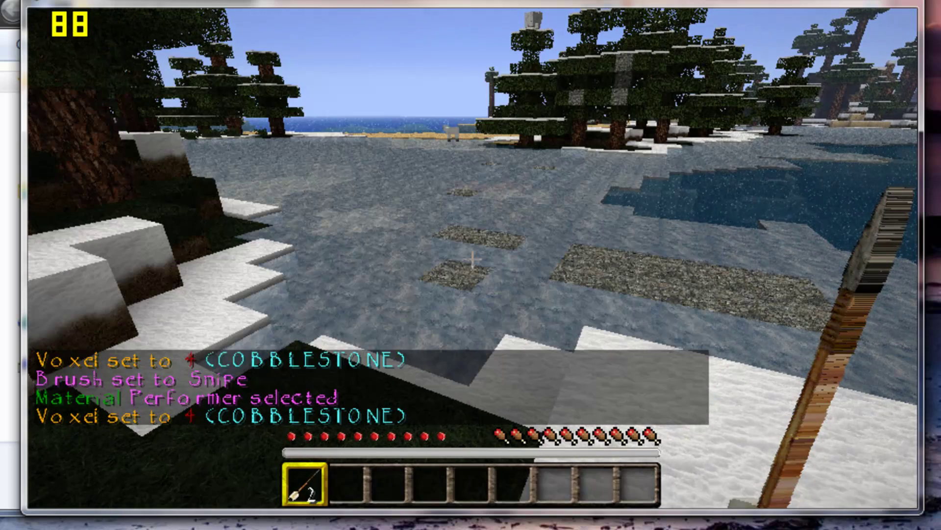
# Set the brush size to 5 with /b 5 and place more cobblestone around the shore with the arrow.
pyautogui.write('t')
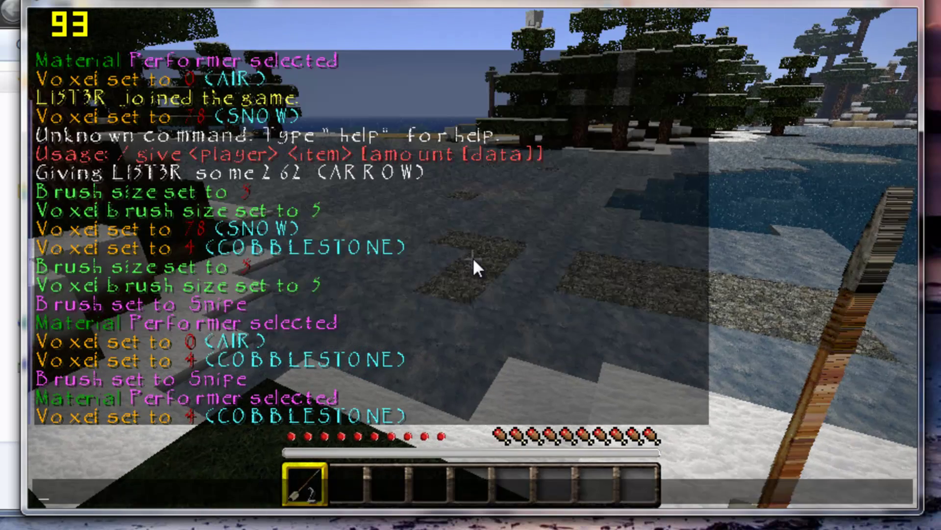
pyautogui.write('/b 5')
pyautogui.press('Return')
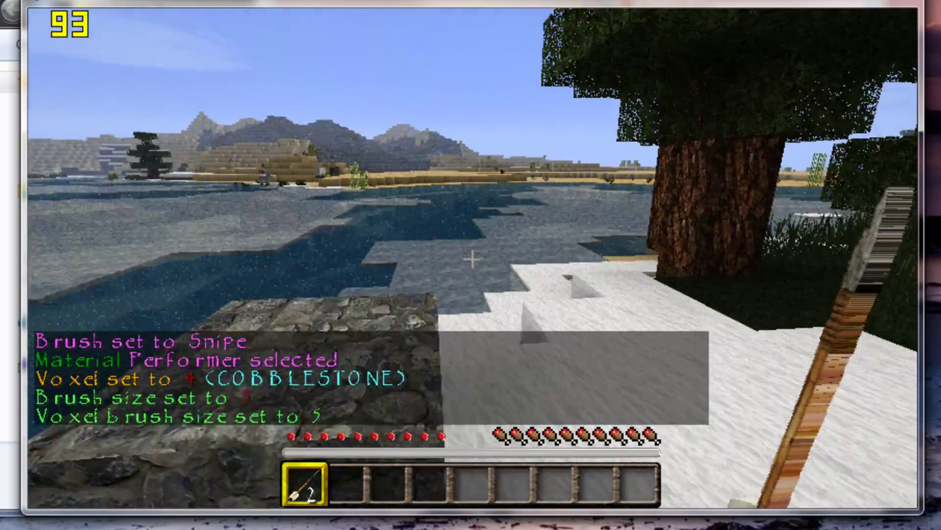
pyautogui.click(472, 260)
pyautogui.click(472, 260)
pyautogui.click(472, 260)
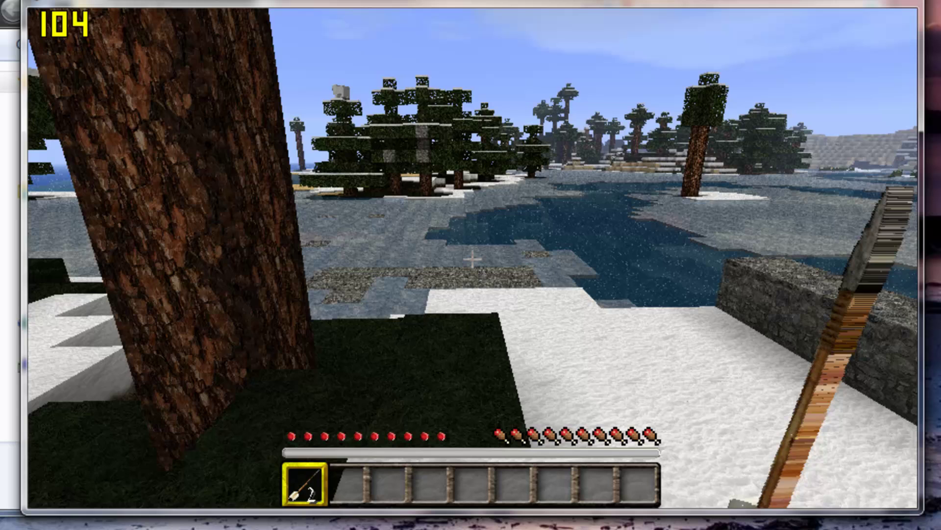
# Disconnect from the server and return to the title screen.
pyautogui.press('Escape')
pyautogui.click(459, 355)
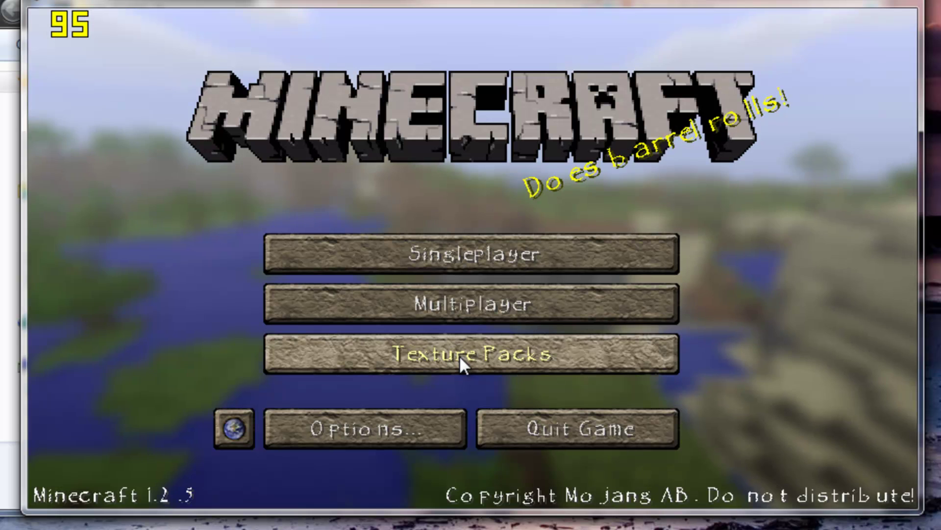